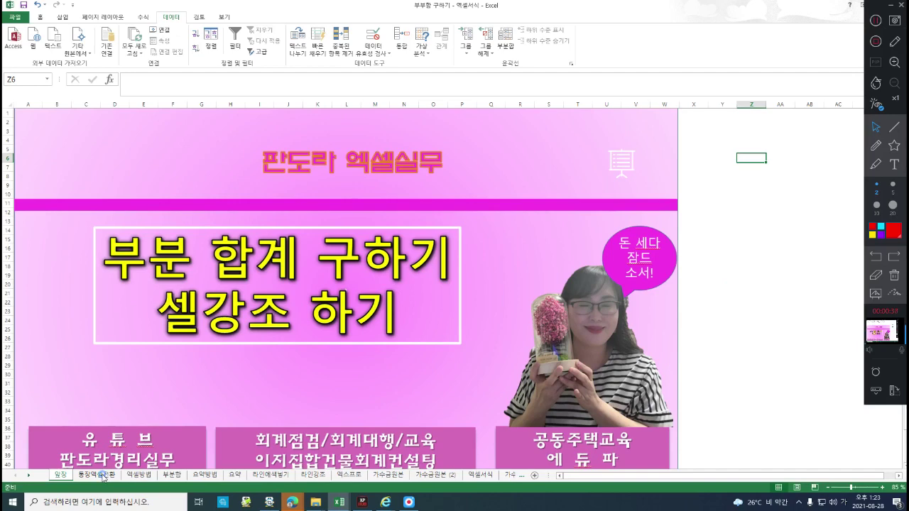
Step: Open the 통장엑셀전환 sheet and select the transaction table from the 구분 header through entry 29, columns A to J
click(103, 475)
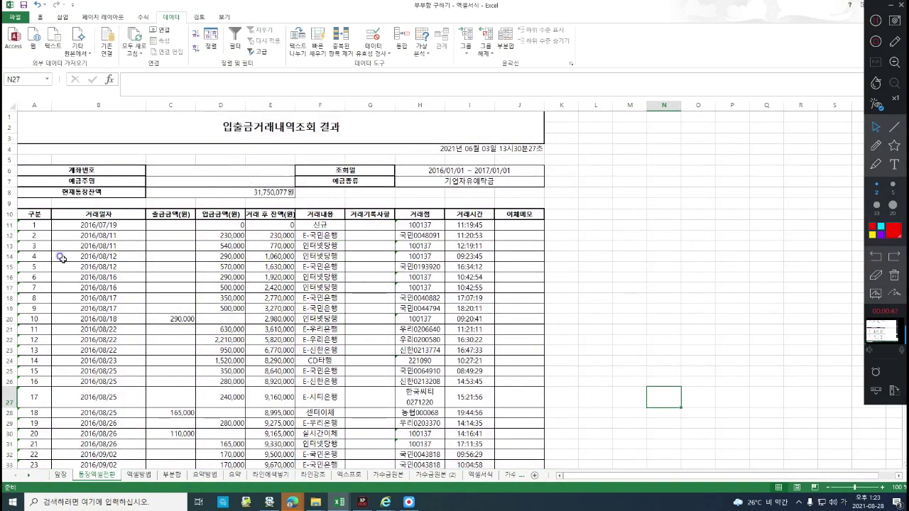
drag(35, 214, 522, 508)
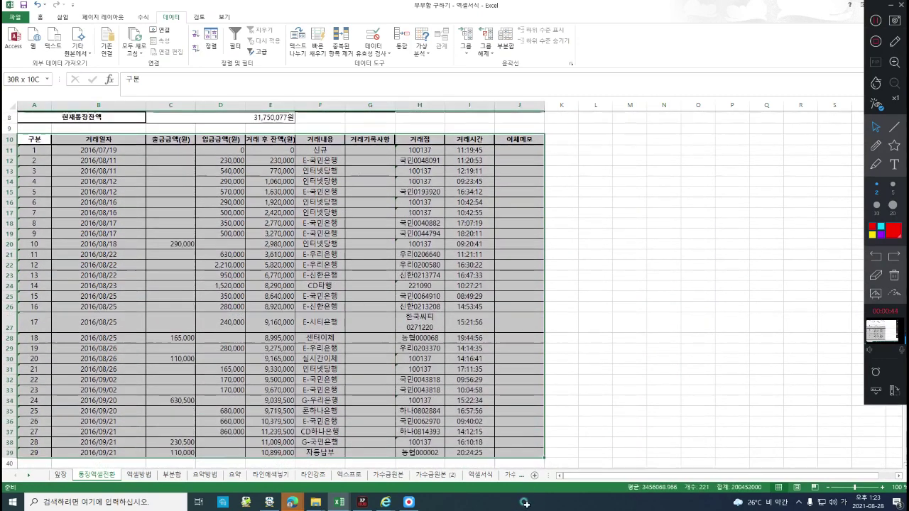
scroll(630, 288, up, 3)
click(630, 288)
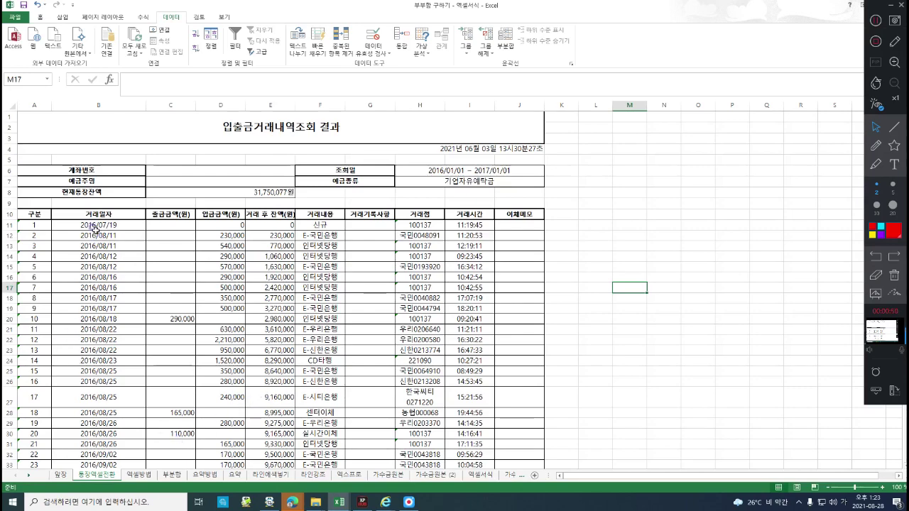
drag(27, 214, 535, 451)
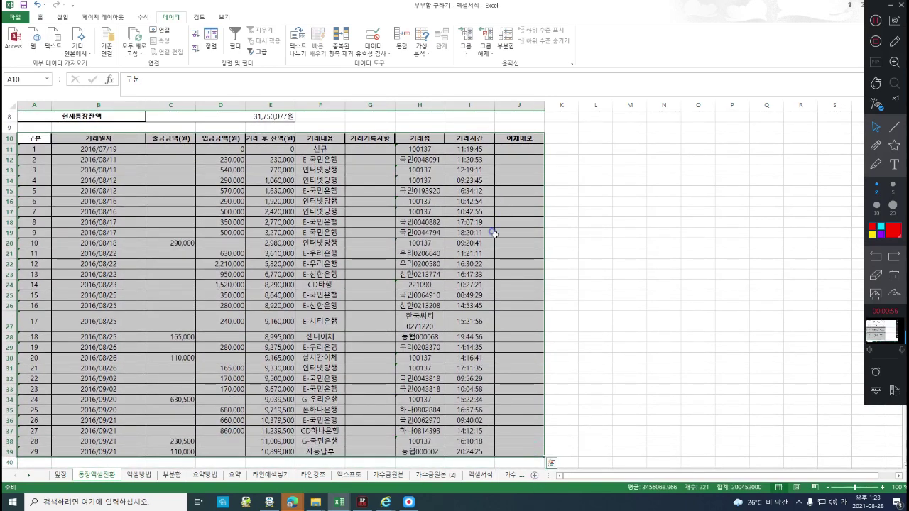
scroll(494, 233, up, 2)
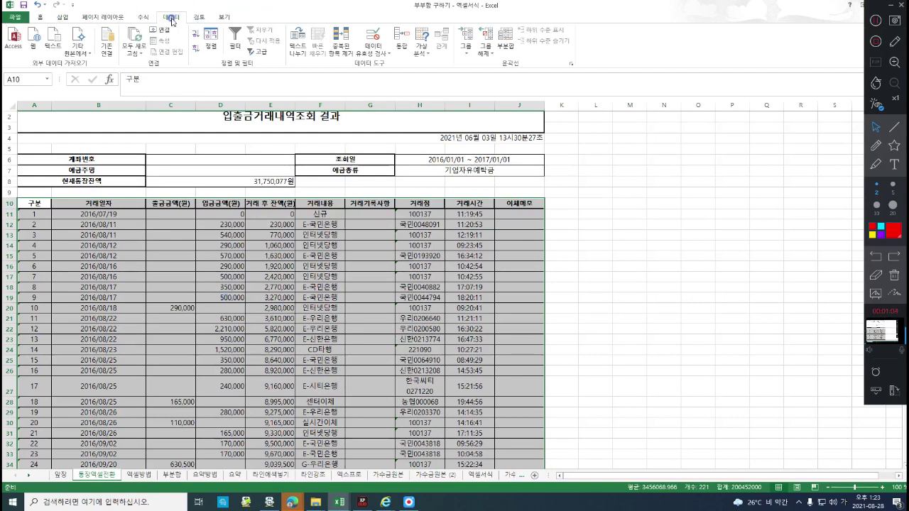
Step: Start a Subtotal on the selected table, grouped by 거래일자 with 합계 as the function
click(505, 39)
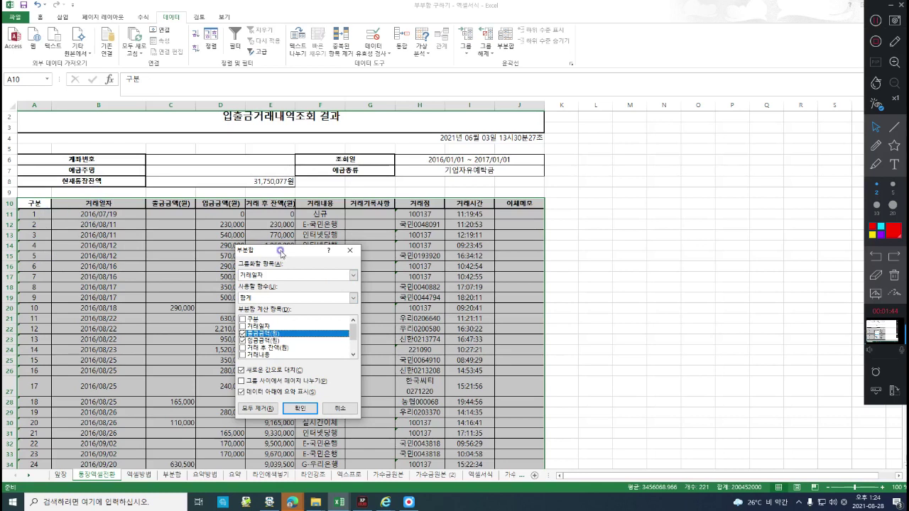
click(353, 299)
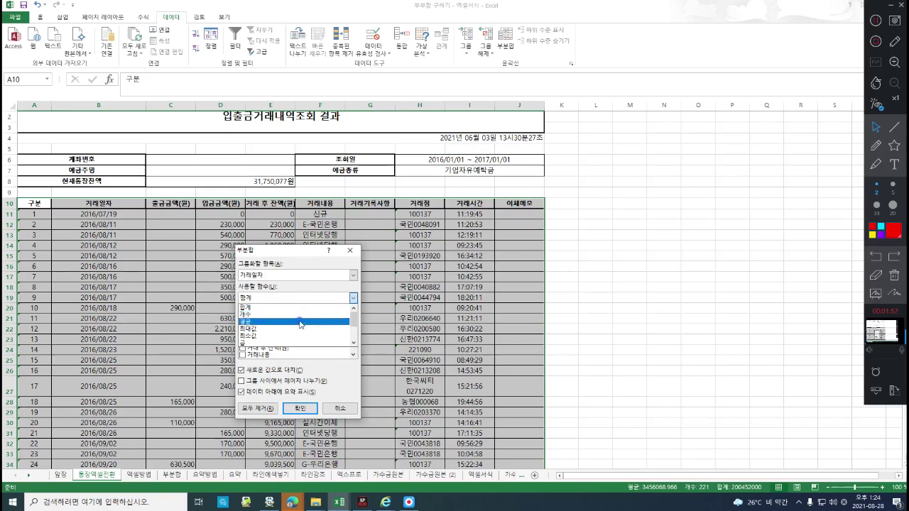
scroll(302, 328, down, 1)
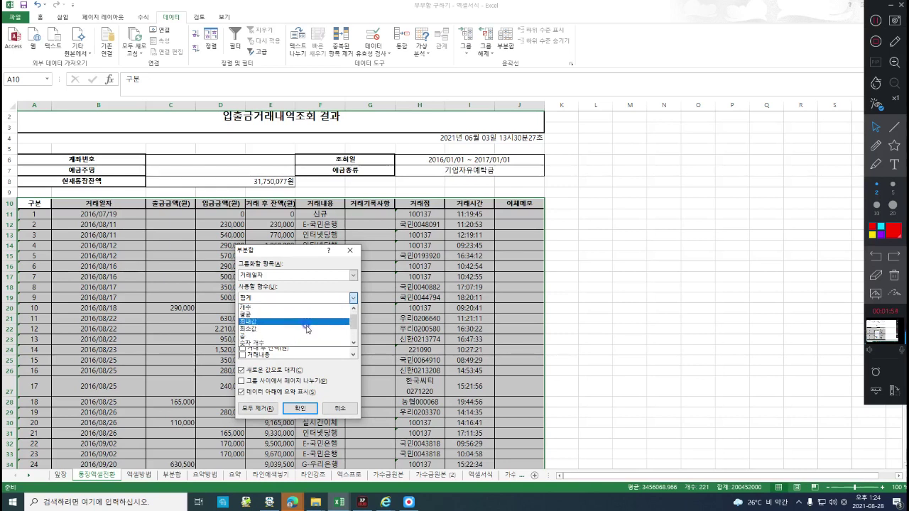
scroll(303, 335, down, 2)
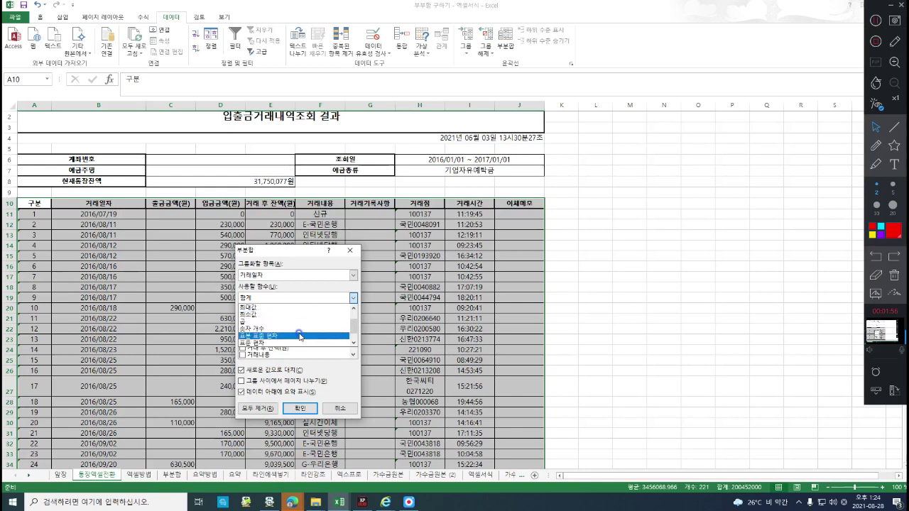
scroll(299, 337, down, 2)
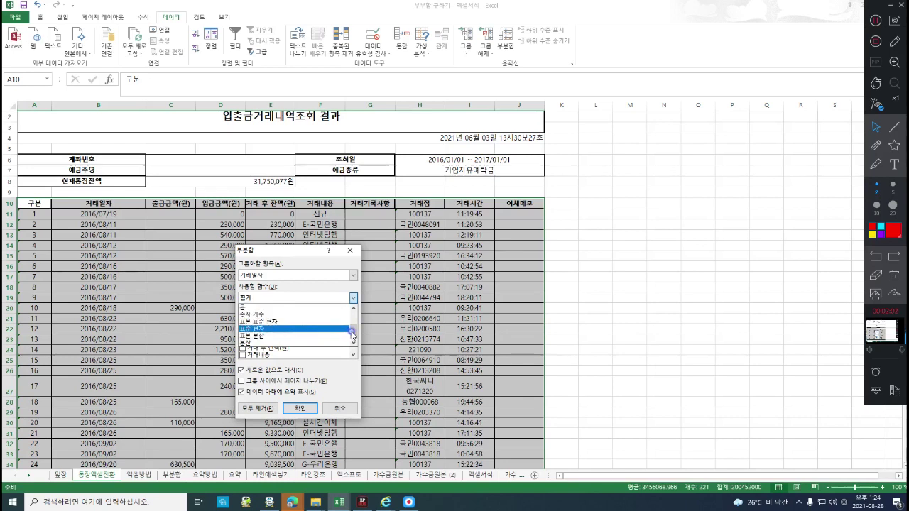
drag(352, 332, 353, 298)
click(280, 307)
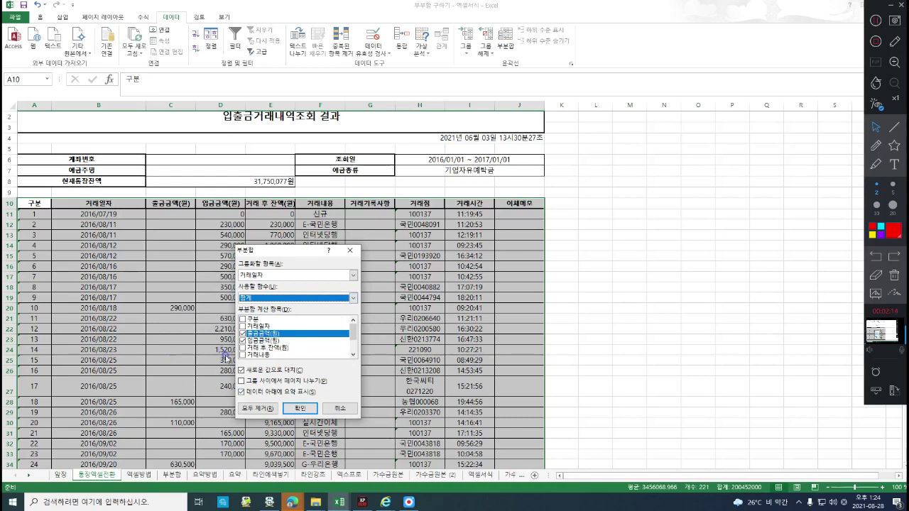
Step: Exclude 이체메모 from the subtotals, keep 출금금액(원) and 입금금액(원) included, and apply the subtotals
scroll(353, 334, down, 2)
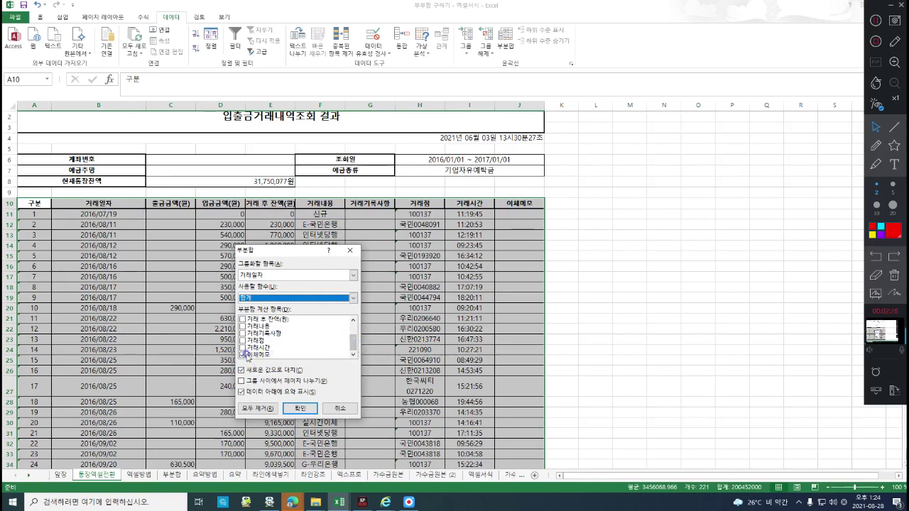
click(244, 355)
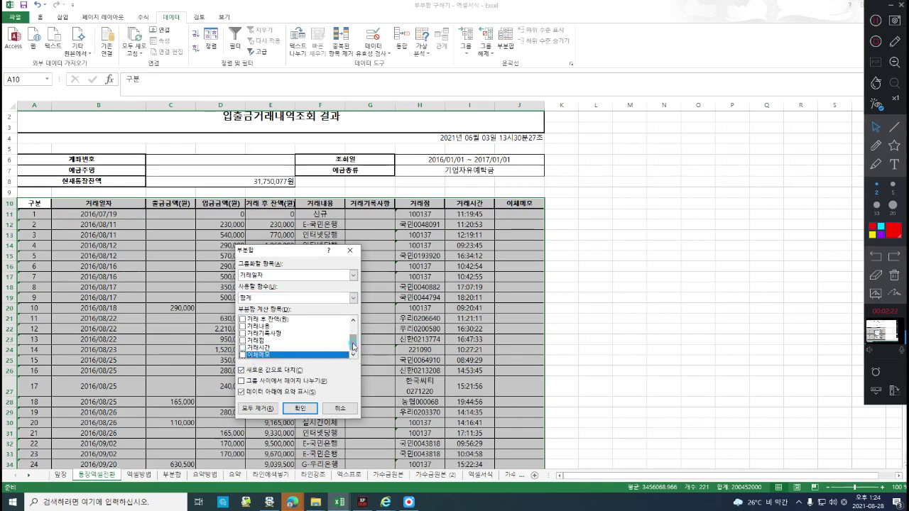
drag(353, 347, 354, 324)
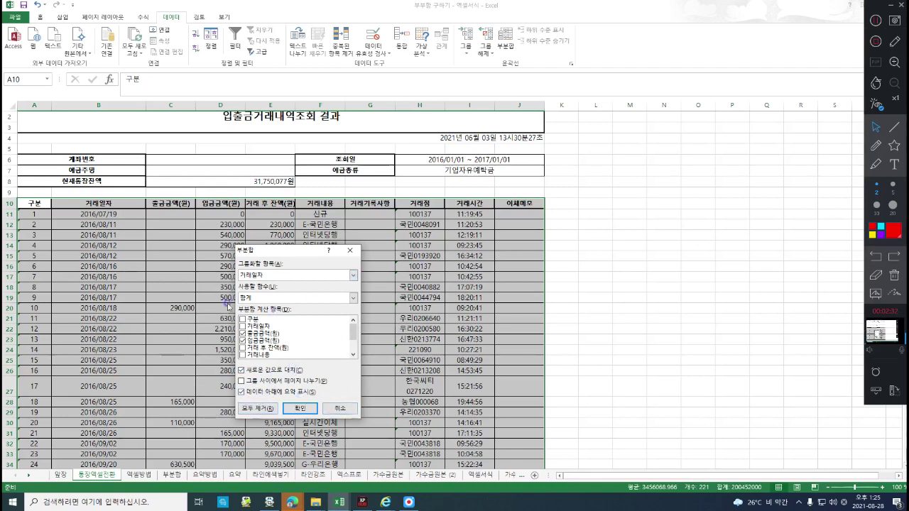
click(304, 407)
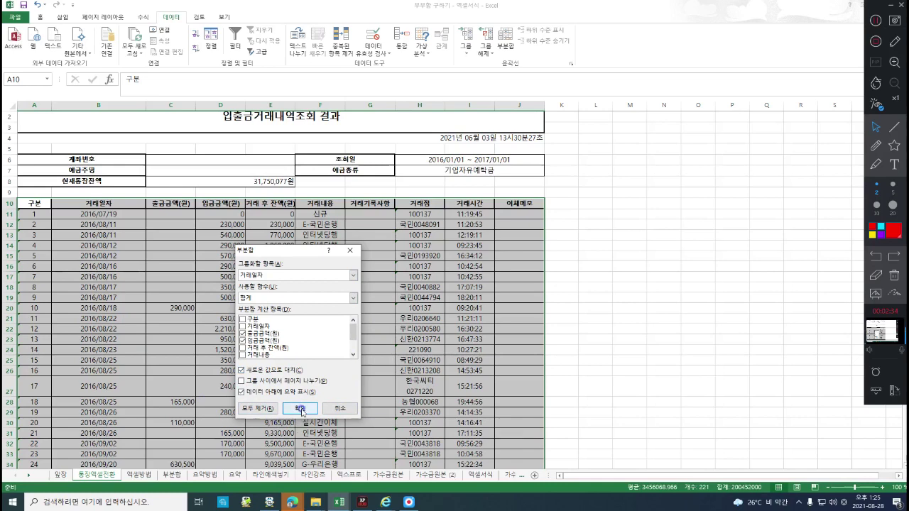
click(301, 409)
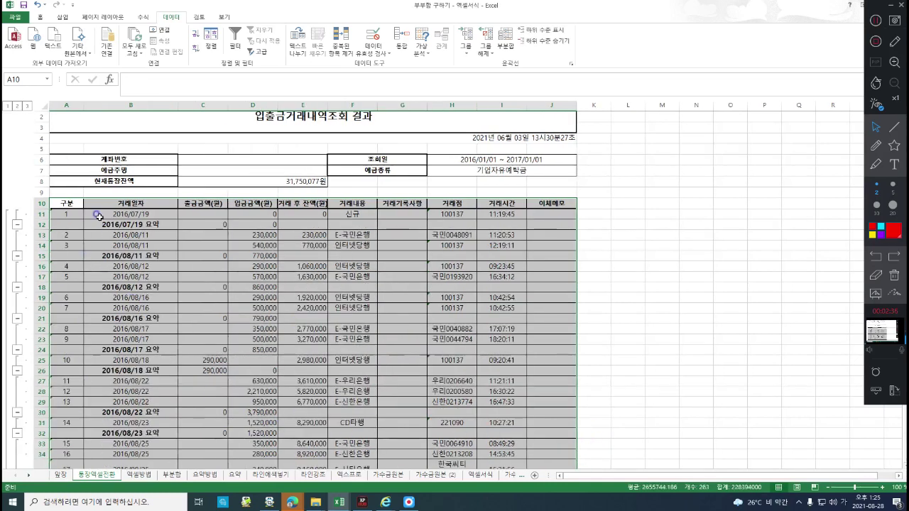
Step: Examine the 요약 rows under each transaction date and their withdrawal and deposit subtotals
click(202, 224)
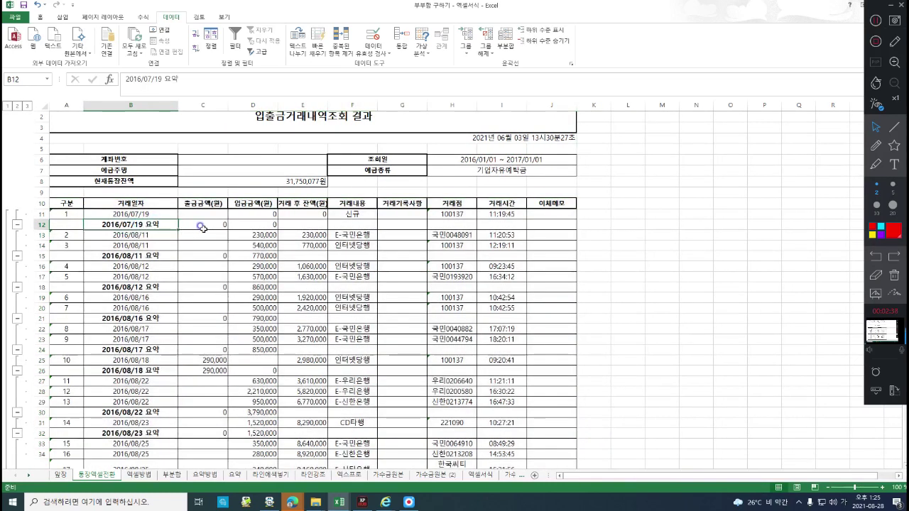
key(shift+Right)
key(shift+Right)
key(shift+Right)
drag(202, 246, 313, 257)
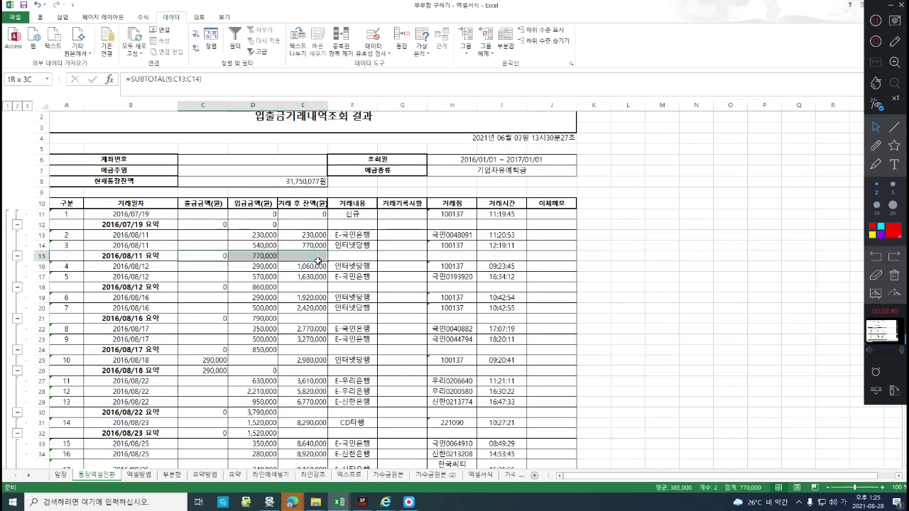
drag(198, 287, 309, 288)
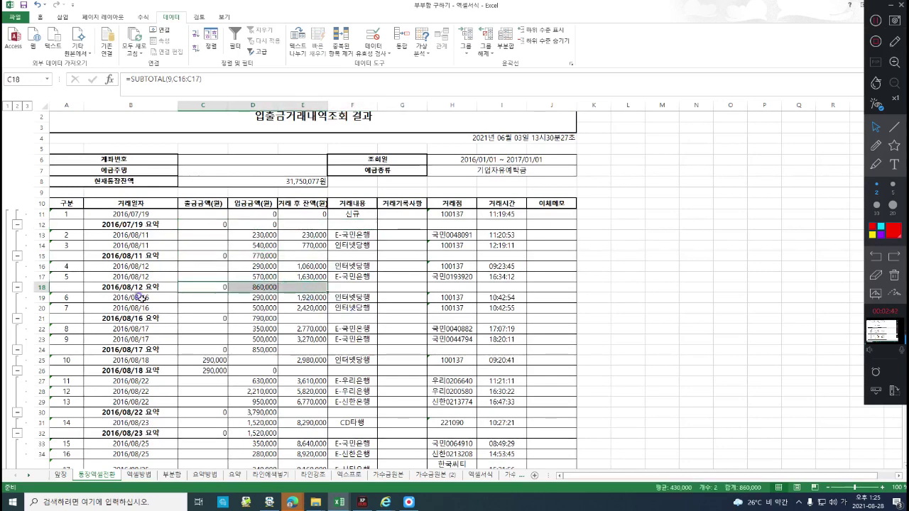
drag(125, 287, 254, 287)
drag(132, 317, 305, 329)
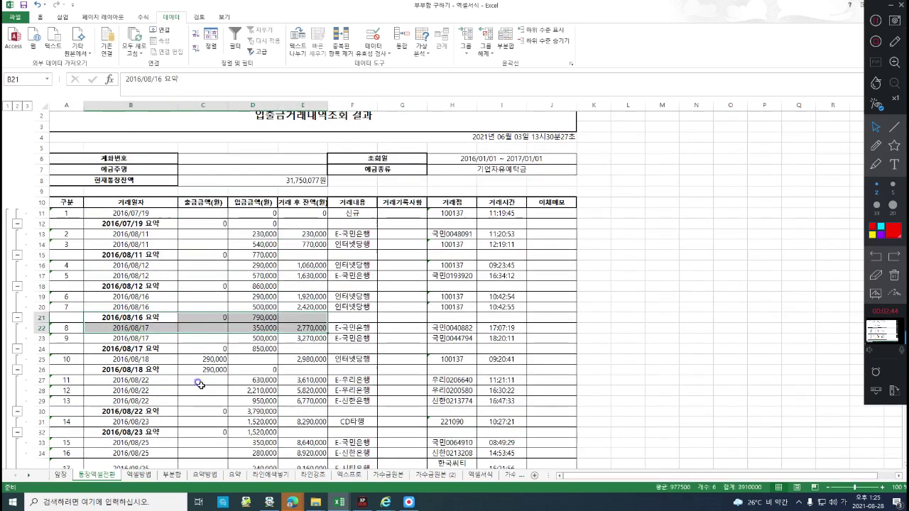
scroll(202, 398, down, 9)
scroll(316, 396, up, 9)
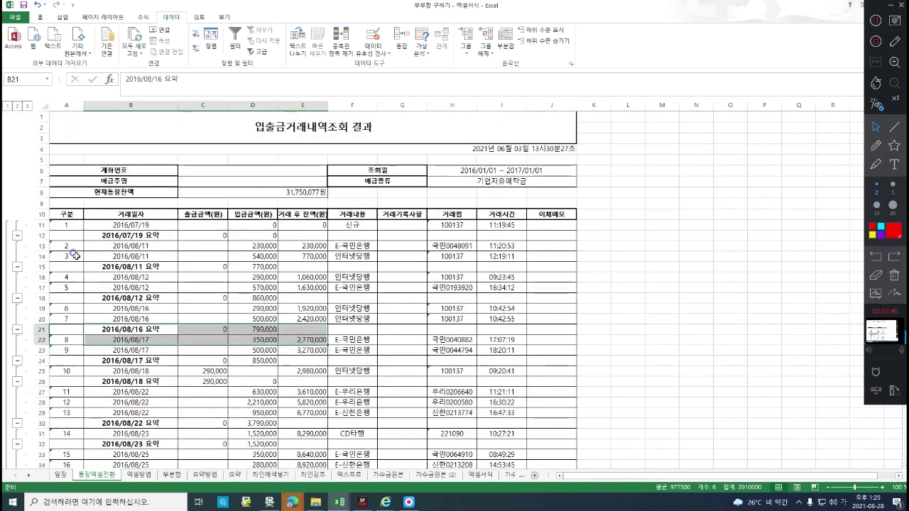
click(312, 265)
click(312, 235)
click(316, 266)
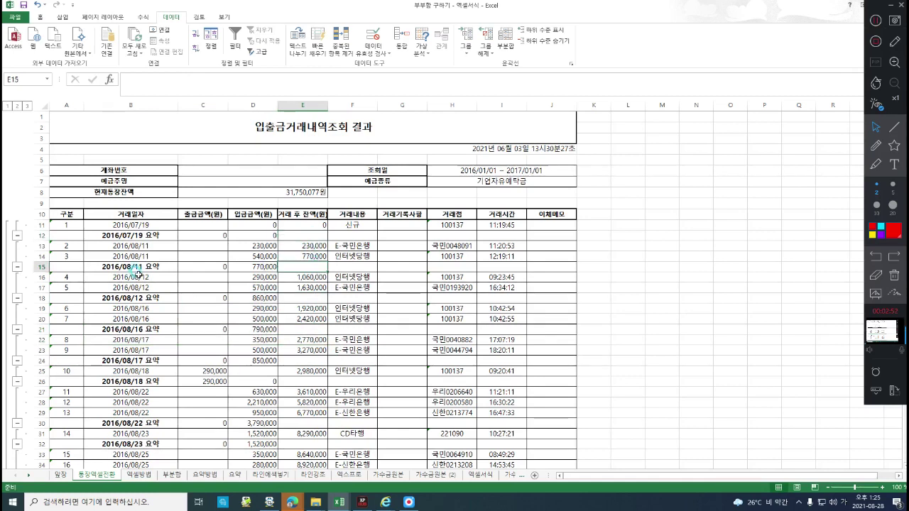
Step: Add filters to the table's header row, from 구분 to 이체메모
drag(66, 212, 552, 212)
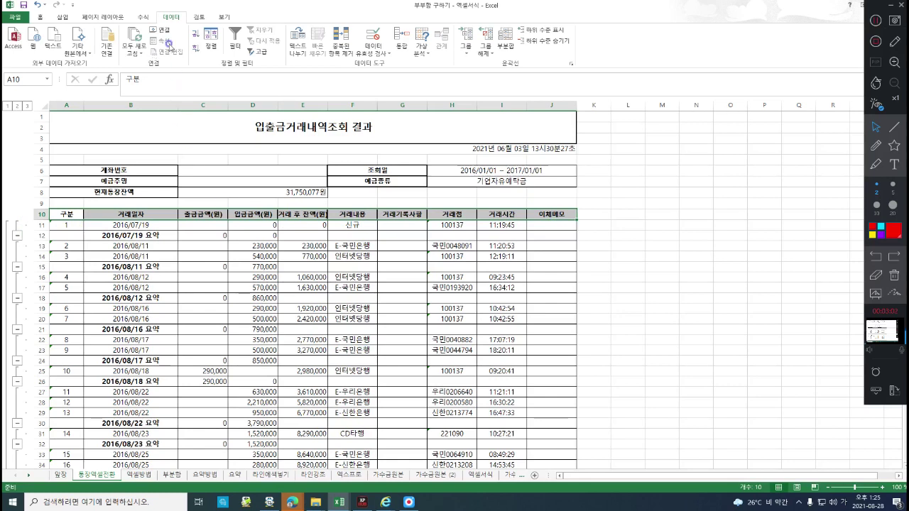
click(39, 17)
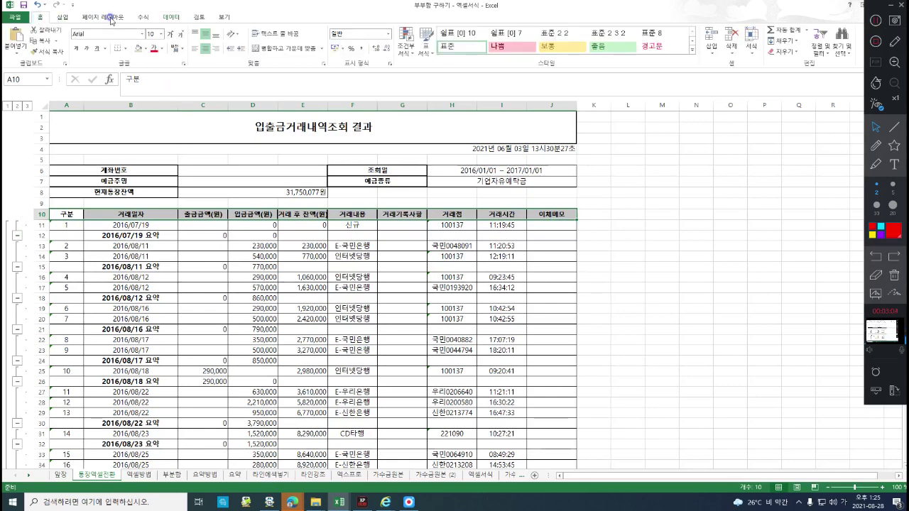
click(822, 39)
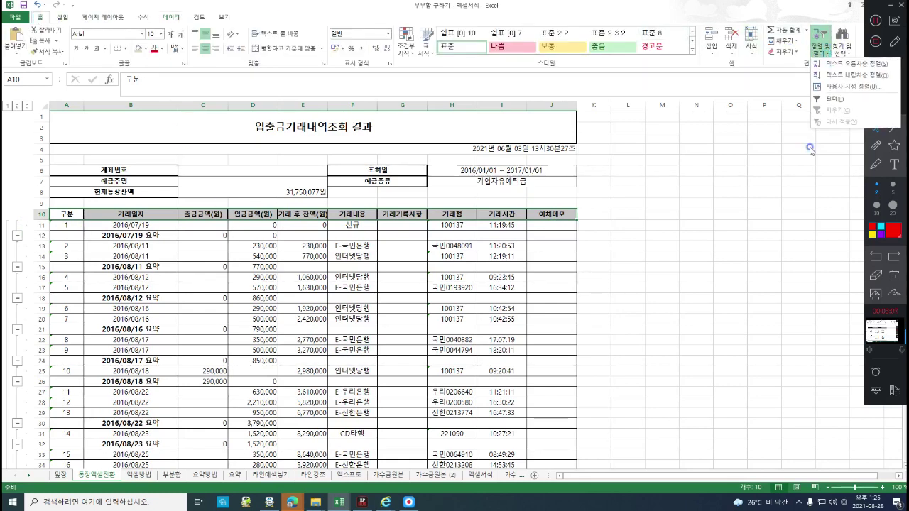
click(850, 99)
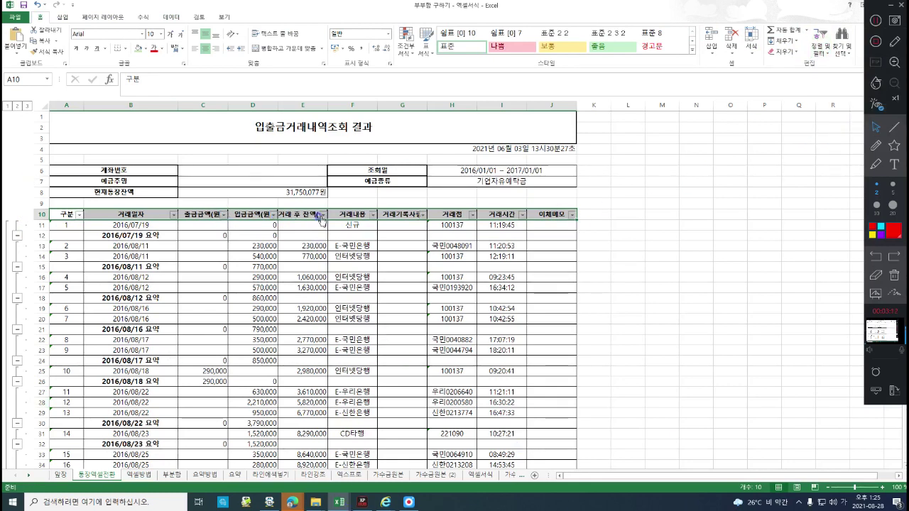
Step: Try to filter the 거래일자 column by the search term 요약
click(173, 215)
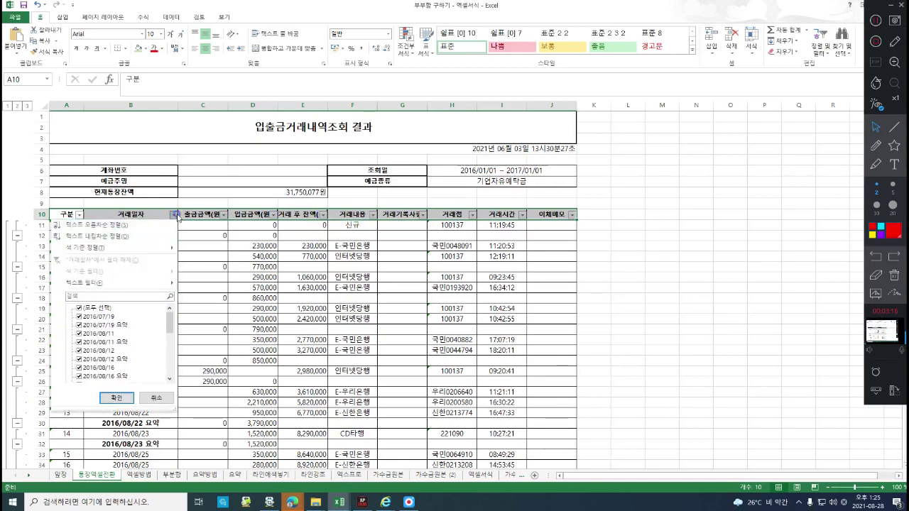
click(92, 295)
text(요약)
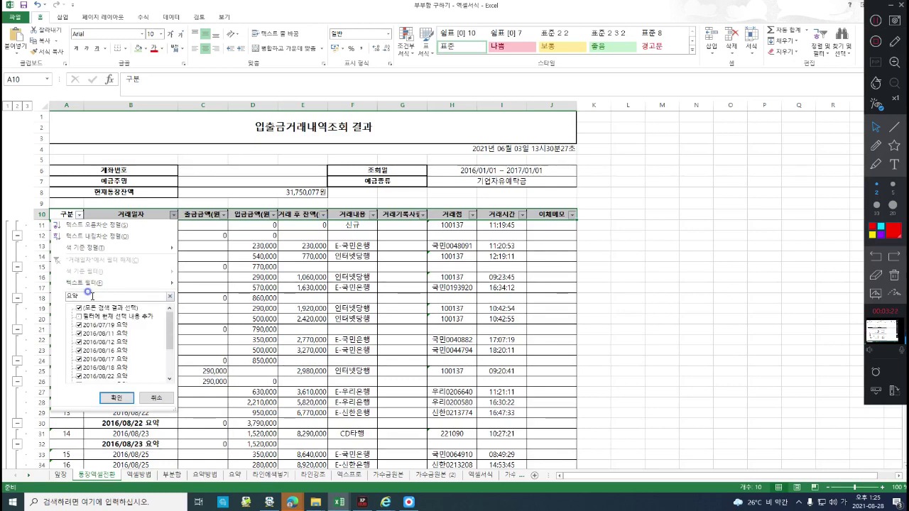
click(157, 398)
click(415, 361)
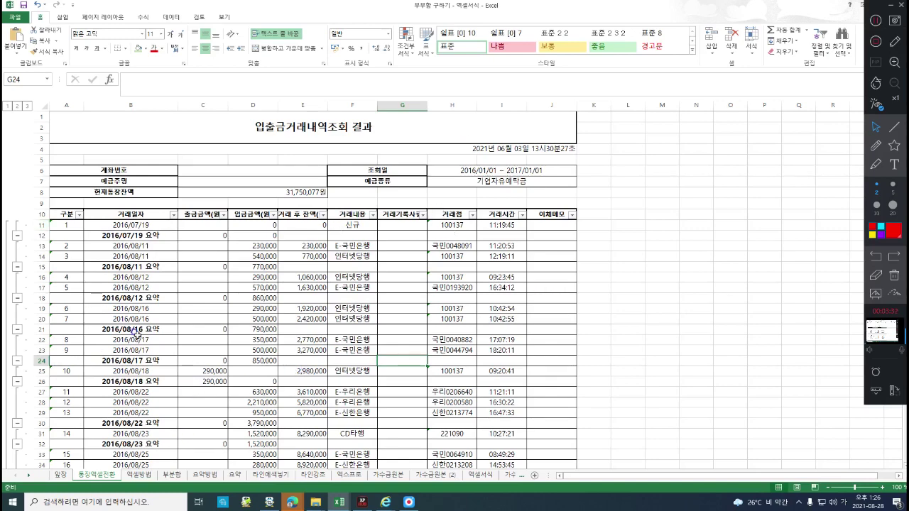
Step: Open the 엑셀방법 sheet and review the pictured Subtotal instructions and highlighted dialog settings
click(130, 476)
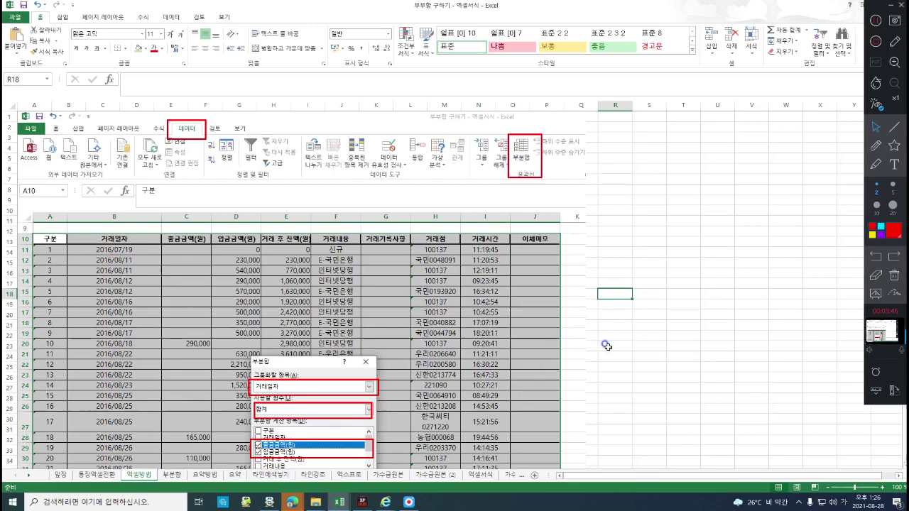
scroll(606, 346, down, 2)
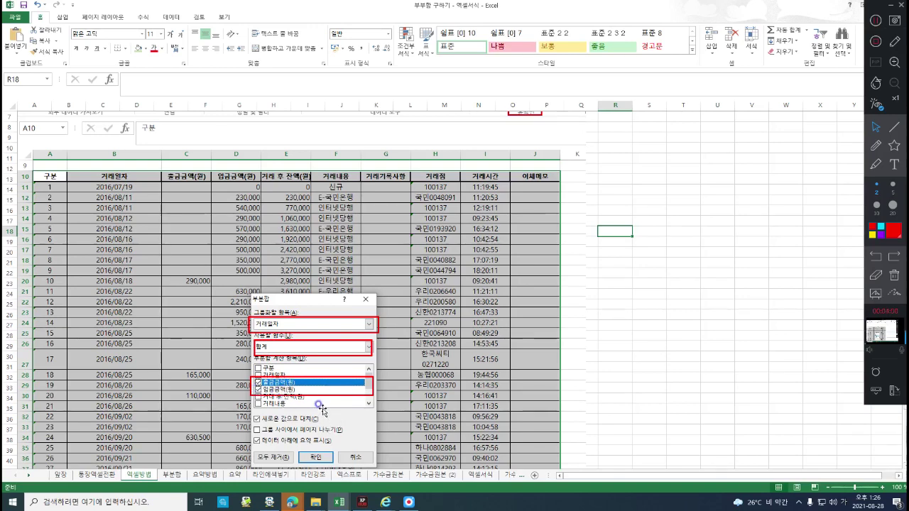
scroll(309, 391, down, 1)
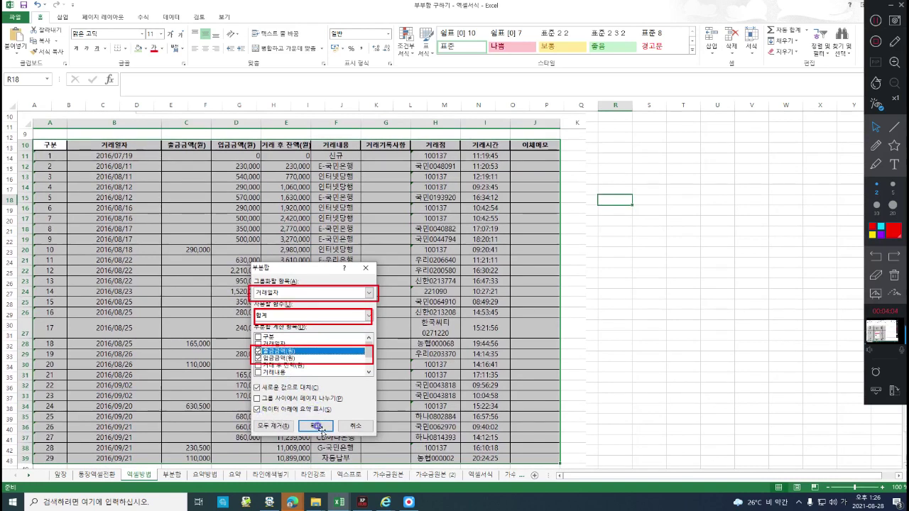
click(456, 410)
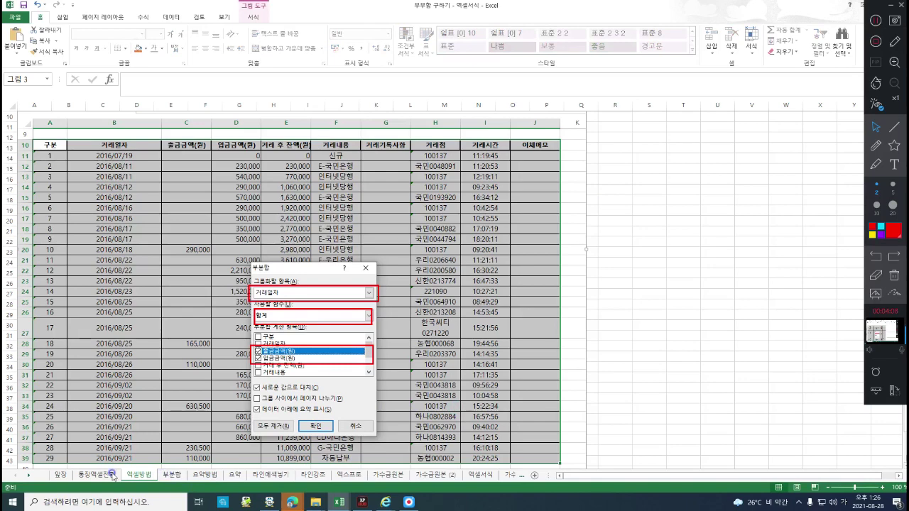
Step: Open the 부분합 sheet and examine the 요약 rows in its subtotalled transaction table
click(172, 474)
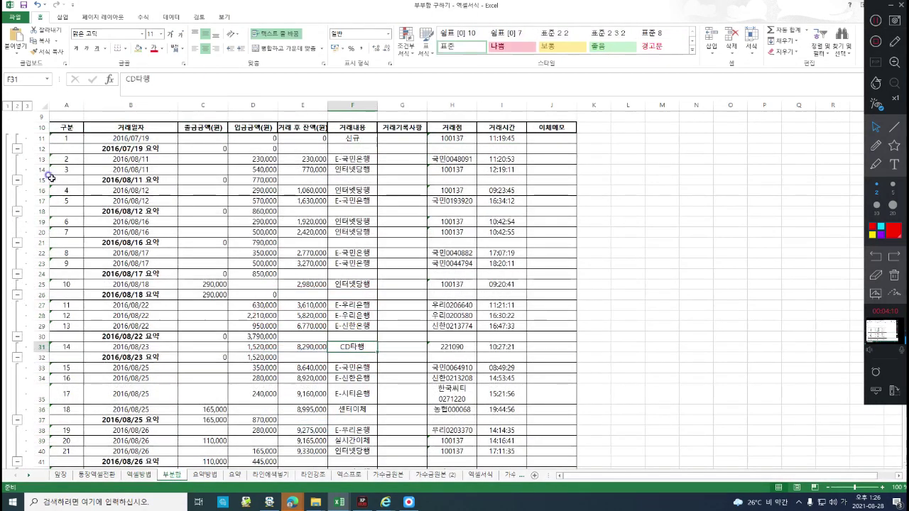
drag(119, 149, 540, 192)
click(533, 222)
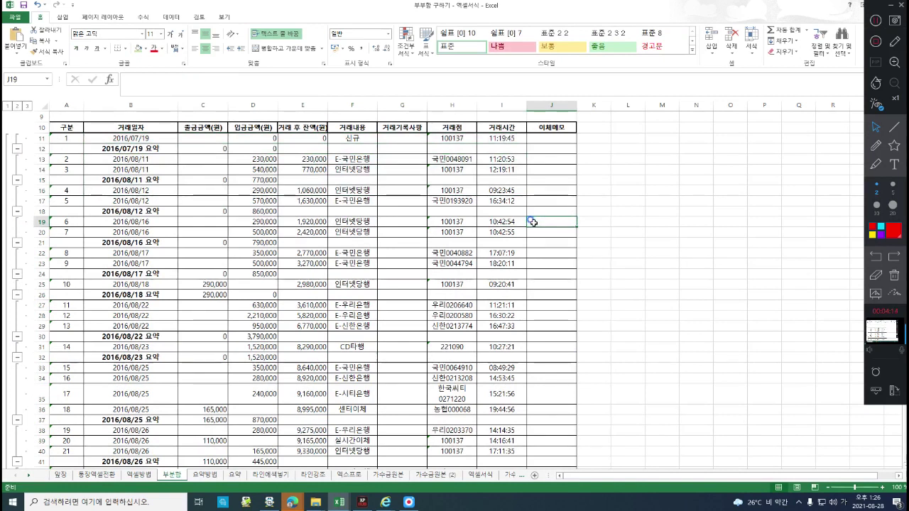
Step: Inspect the 요약 cells for 2016/07/19 through 2016/08/16 in the 거래일자 column
click(146, 149)
click(143, 180)
click(151, 212)
click(150, 242)
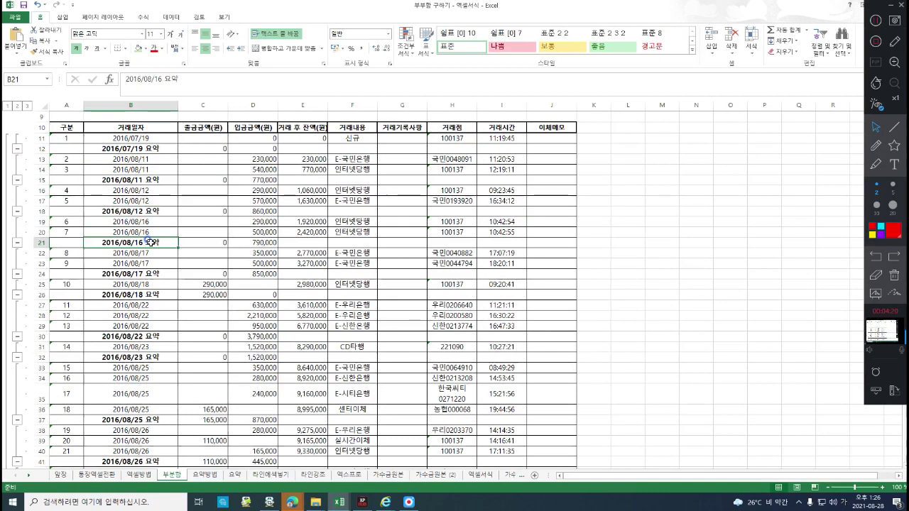
click(289, 252)
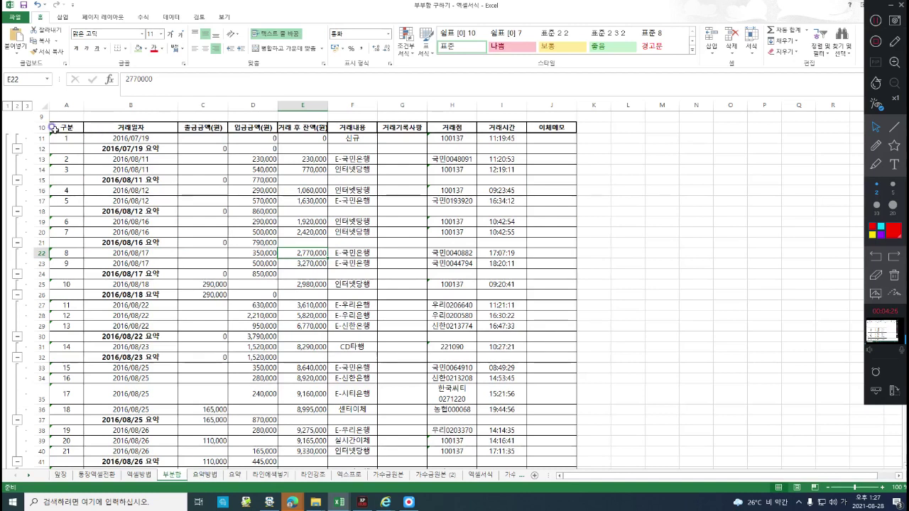
Step: Apply a text-contains conditional format to A10:J51 that highlights cells containing 요약 with 진한 녹색 텍스트가 있는 녹색 채우기
drag(55, 128, 574, 381)
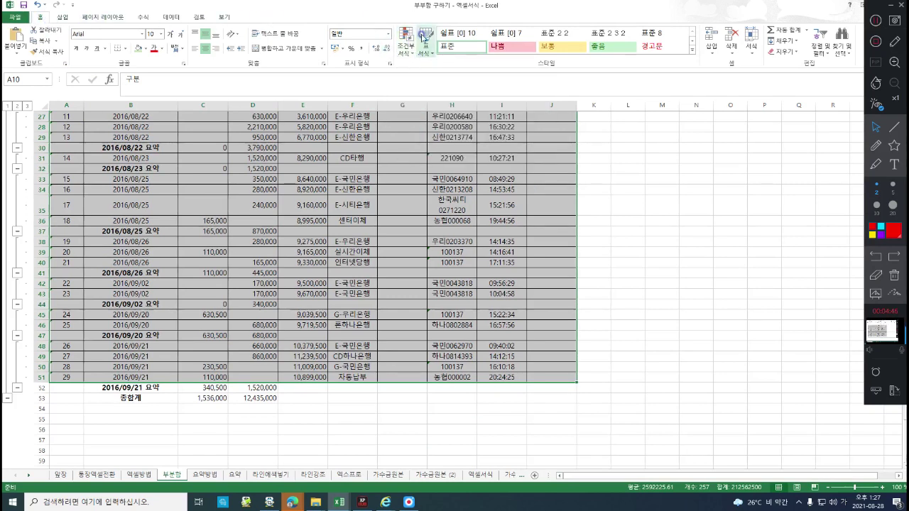
click(409, 54)
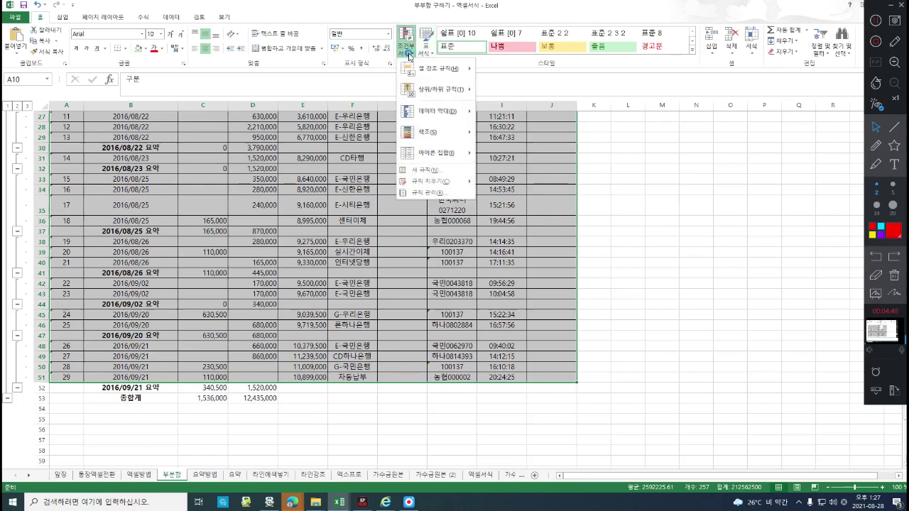
mouse_move(433, 69)
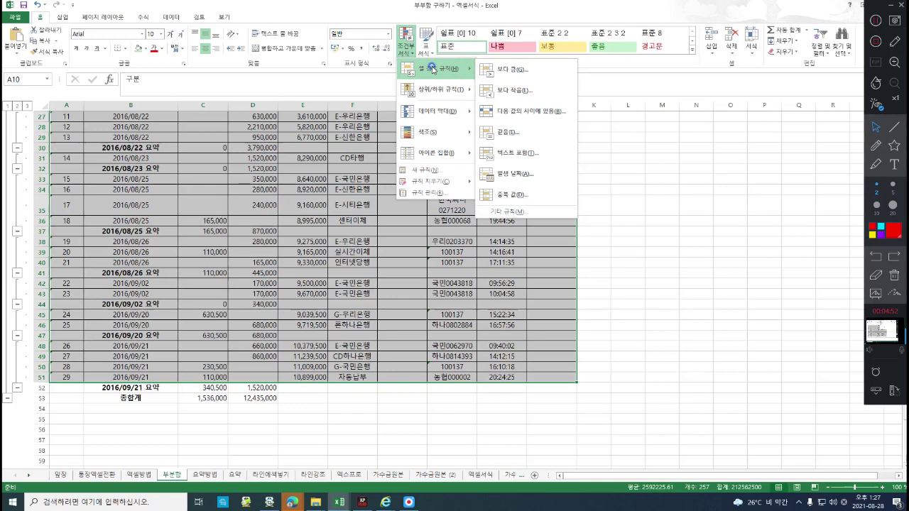
click(192, 173)
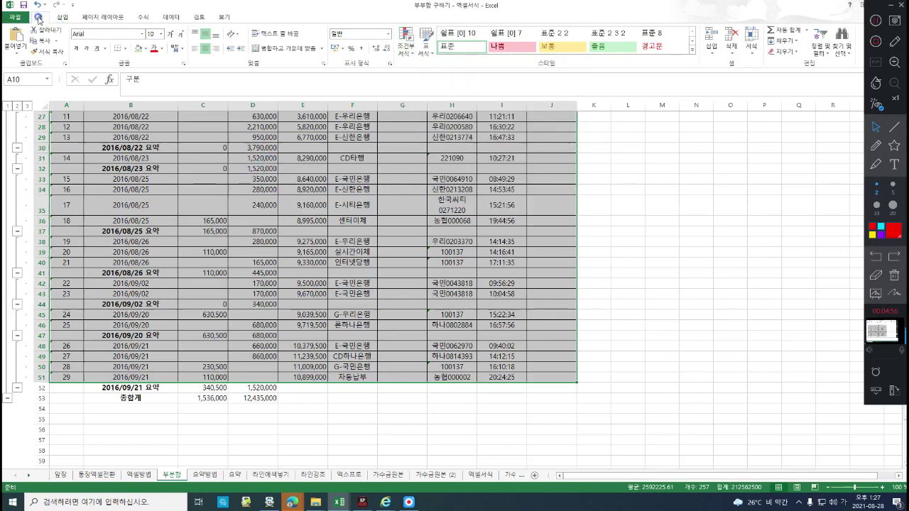
click(410, 49)
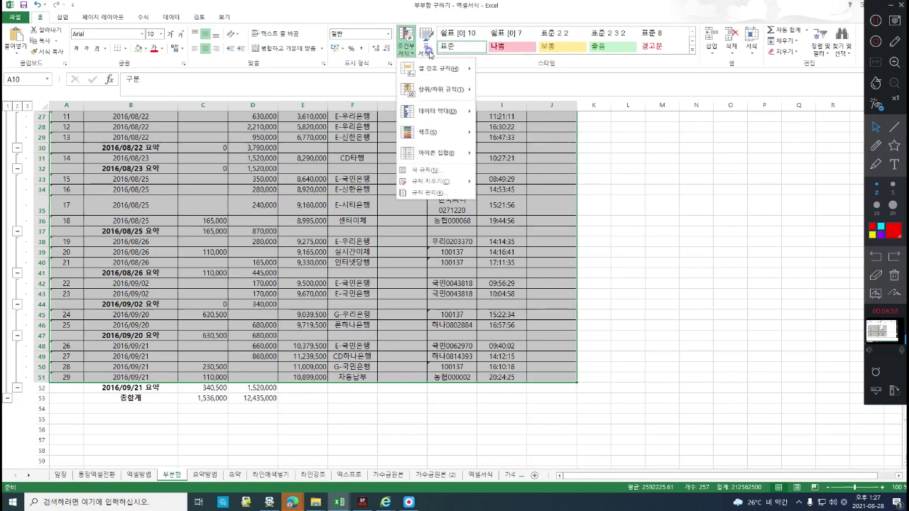
mouse_move(448, 72)
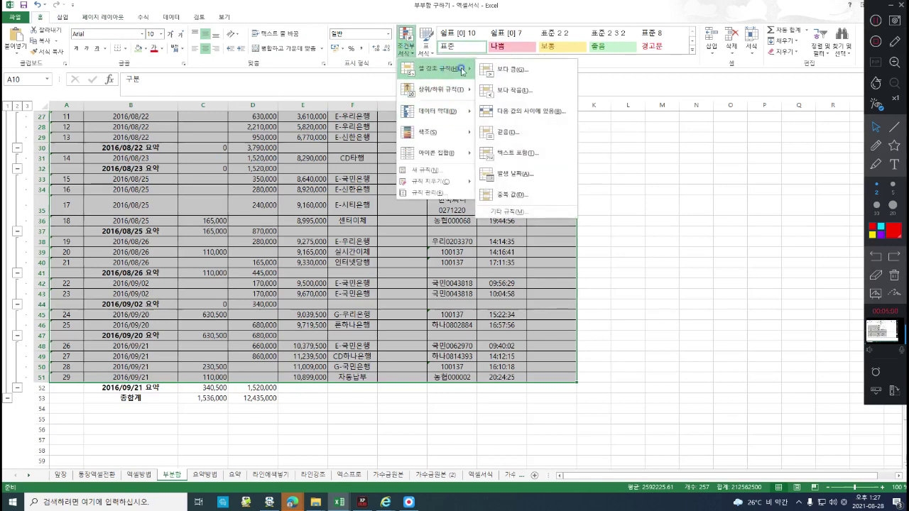
click(523, 154)
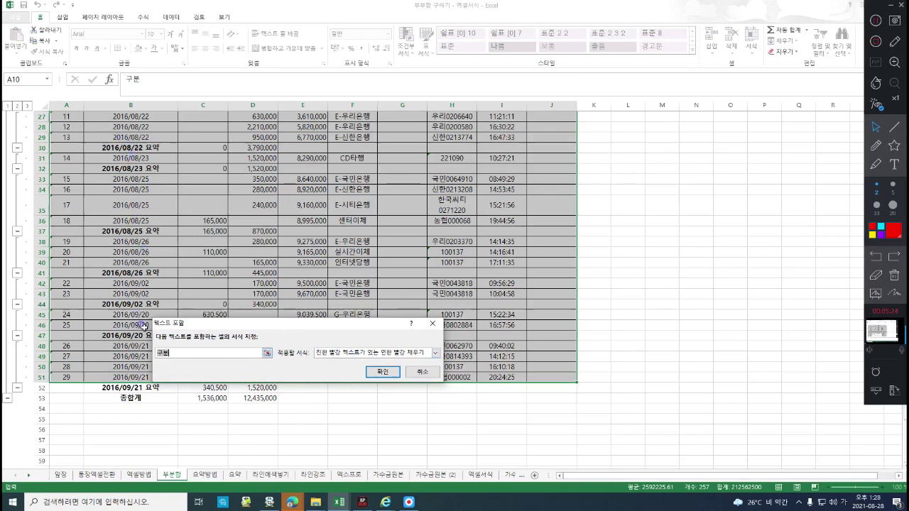
text(요약)
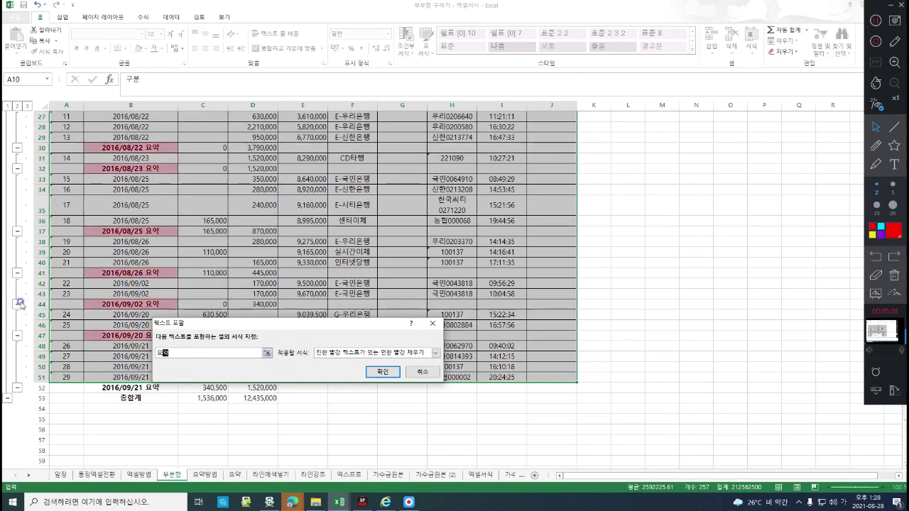
click(435, 353)
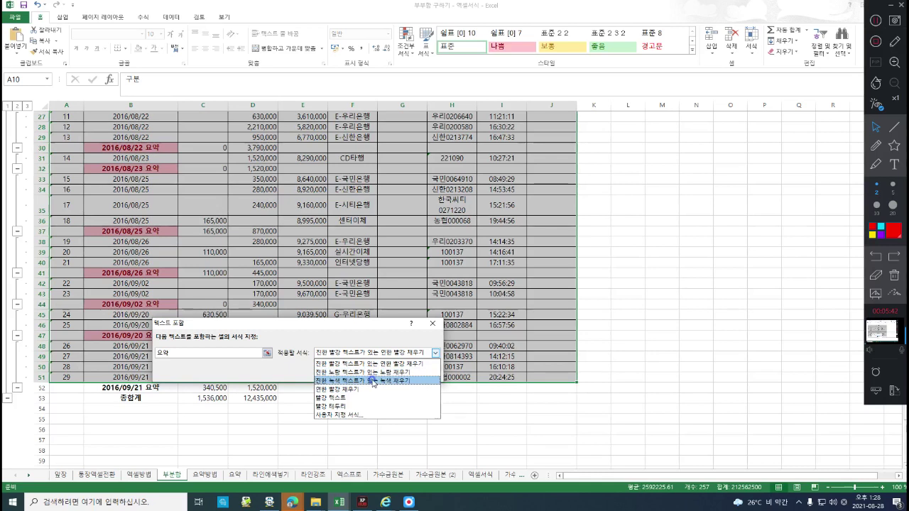
click(374, 381)
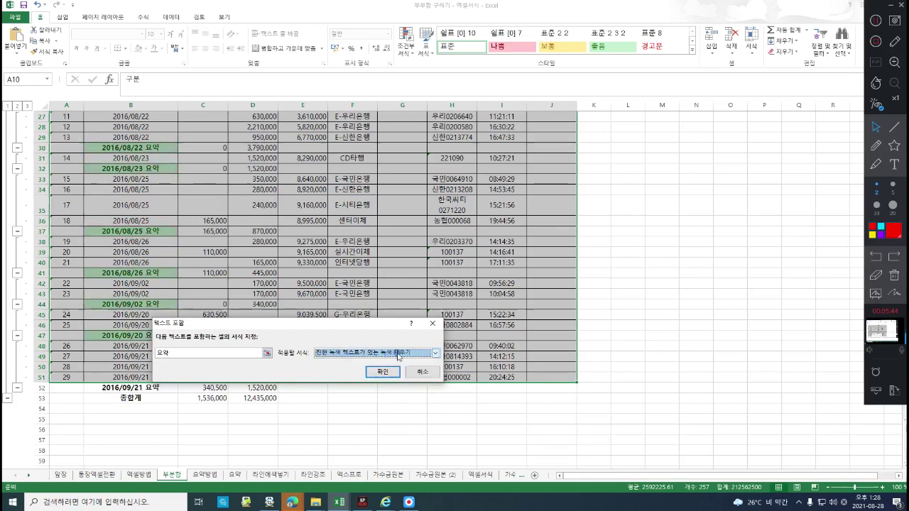
click(380, 375)
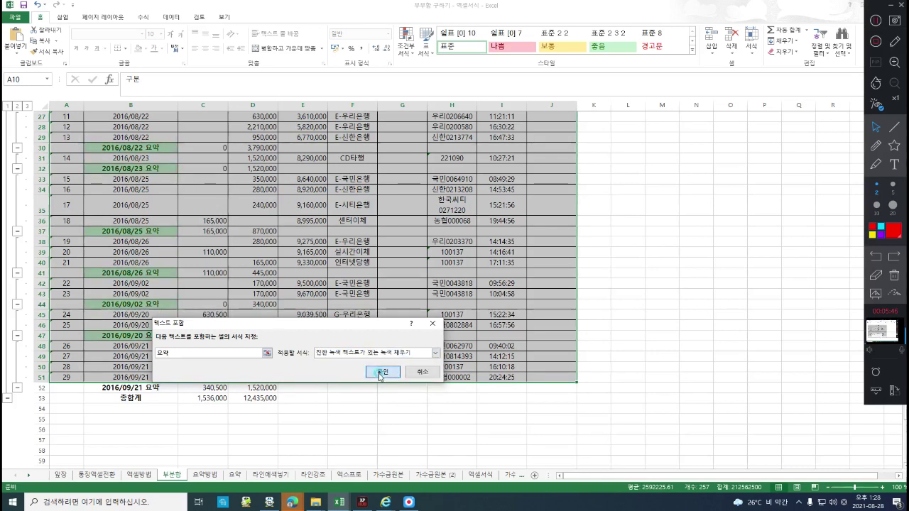
Step: Check the extent of the green highlighting in the 요약 rows, comparing the 거래일자 cells with the remaining columns up to 이체메모
click(371, 254)
scroll(696, 258, up, 9)
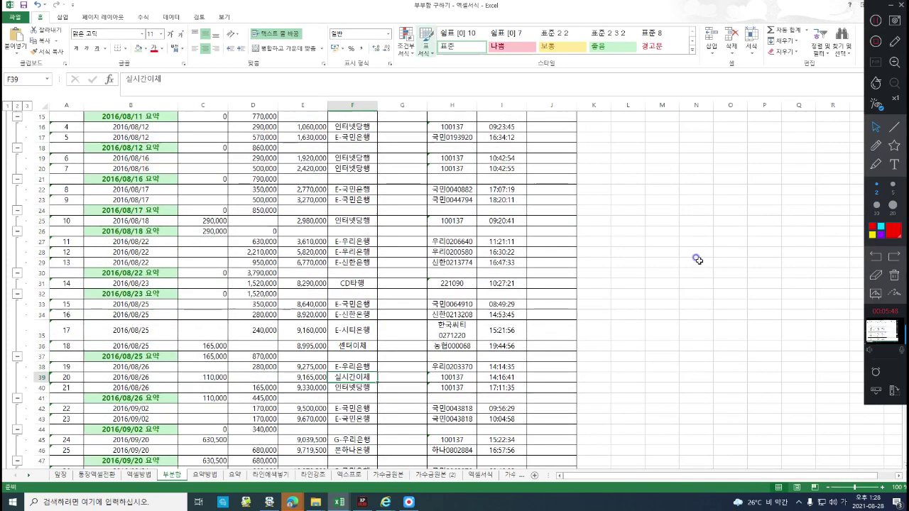
drag(100, 233, 597, 235)
click(171, 234)
click(222, 233)
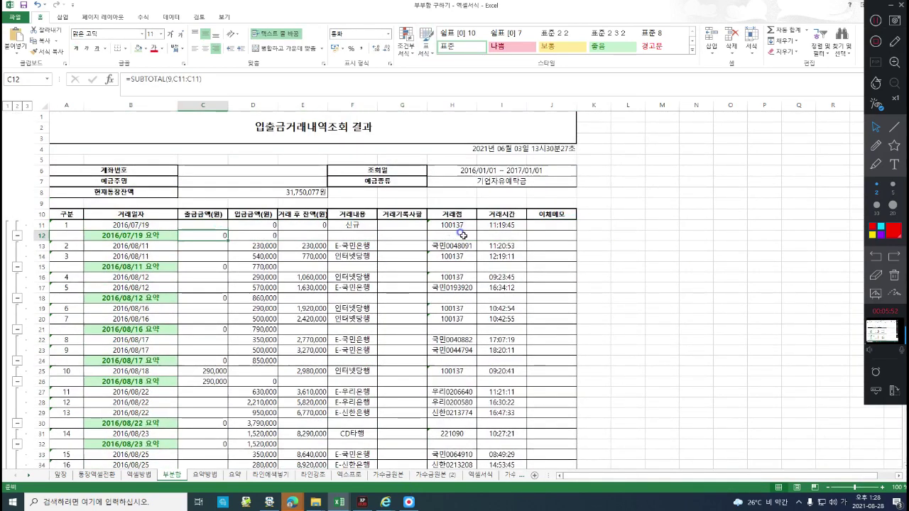
click(518, 246)
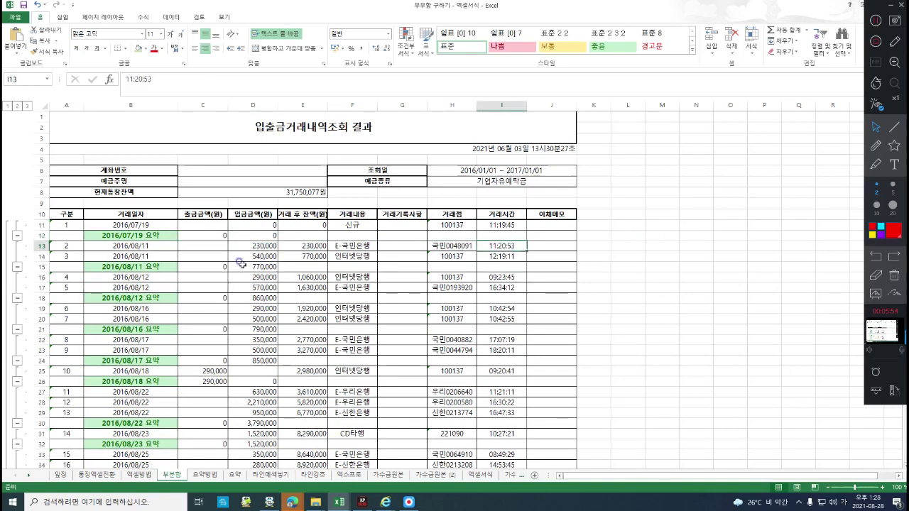
drag(203, 234, 568, 235)
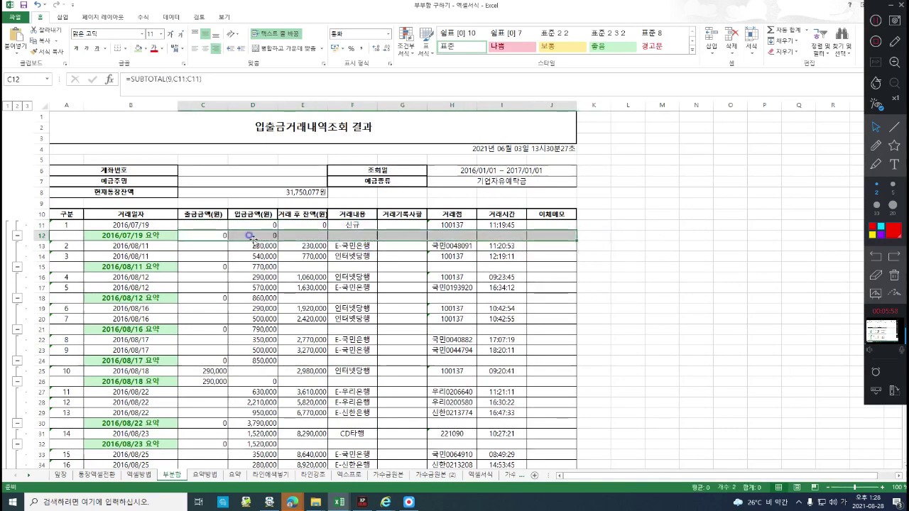
click(220, 267)
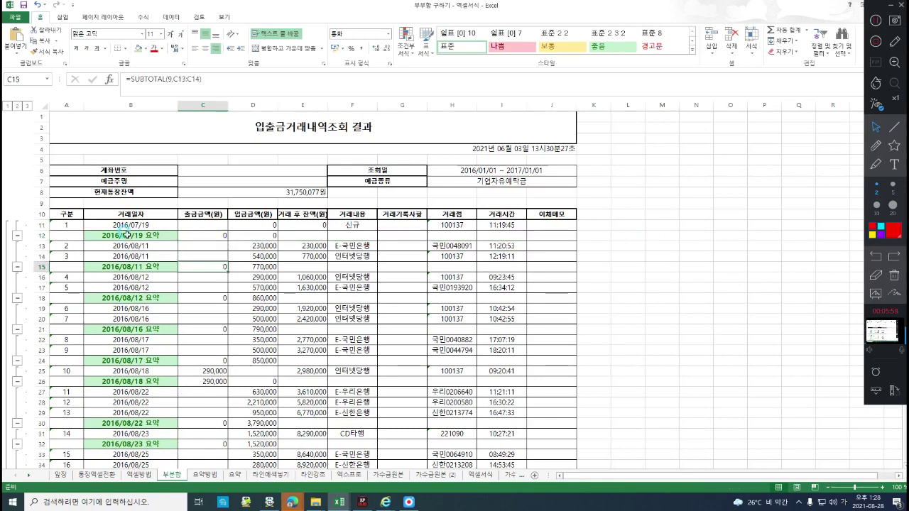
click(56, 213)
drag(66, 213, 560, 215)
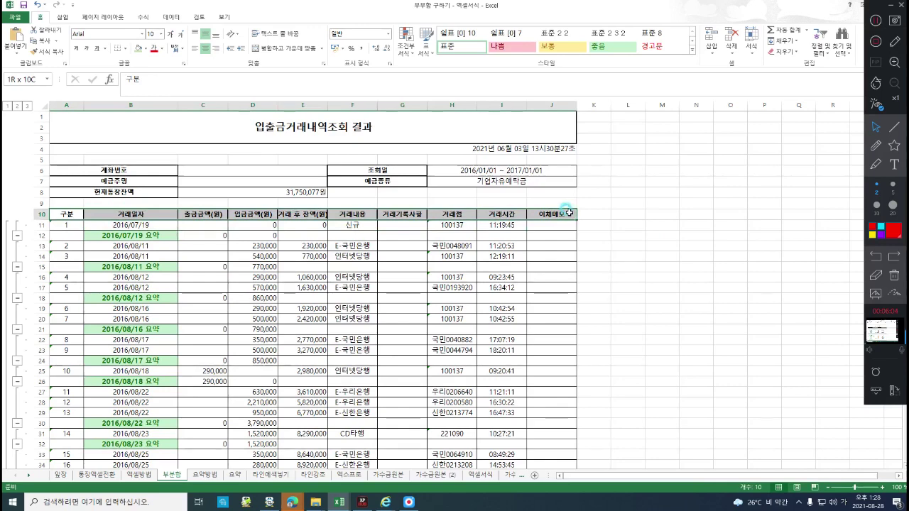
click(596, 246)
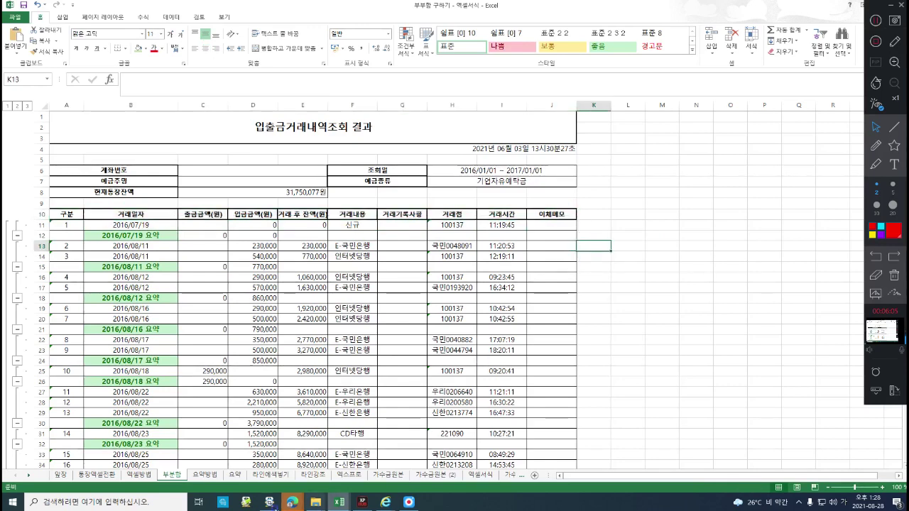
Step: Open the 요약방법 sheet and review the pictured instructions for the text-contains highlight rule and its dialog settings
click(206, 475)
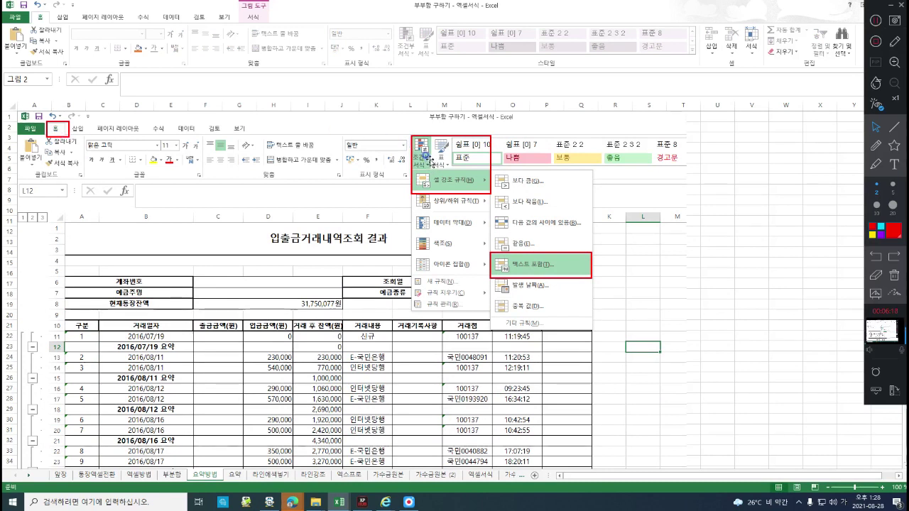
click(448, 180)
click(551, 265)
scroll(654, 323, down, 7)
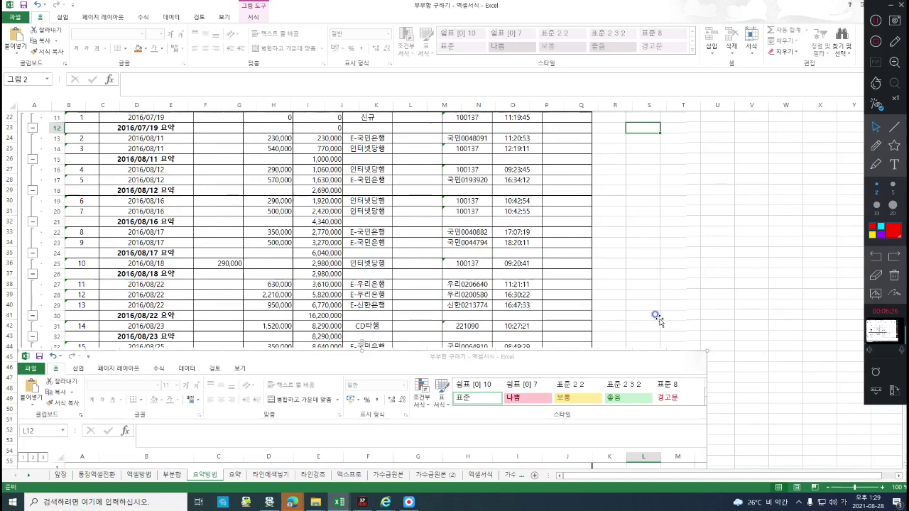
scroll(655, 317, down, 13)
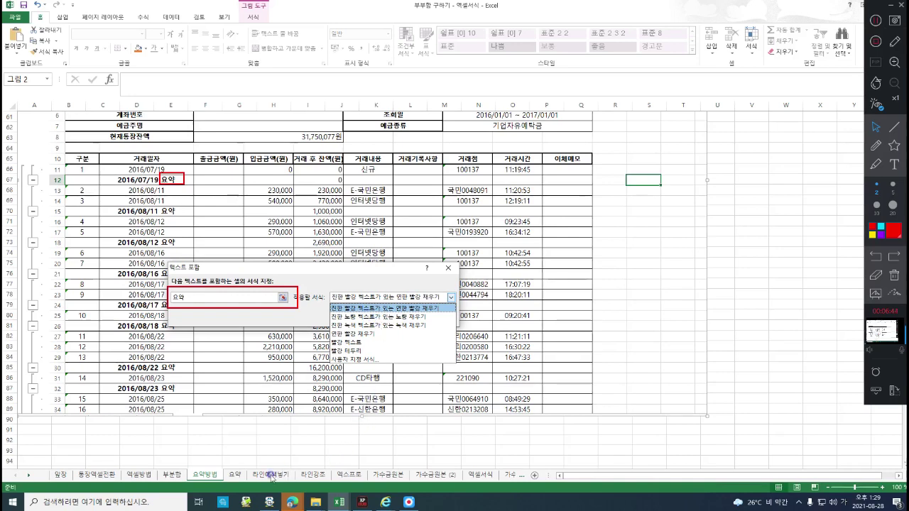
Step: Open the 요약 sheet, examine its first 요약 row, and compare it with the example on the 라인에색넣기 sheet
click(238, 476)
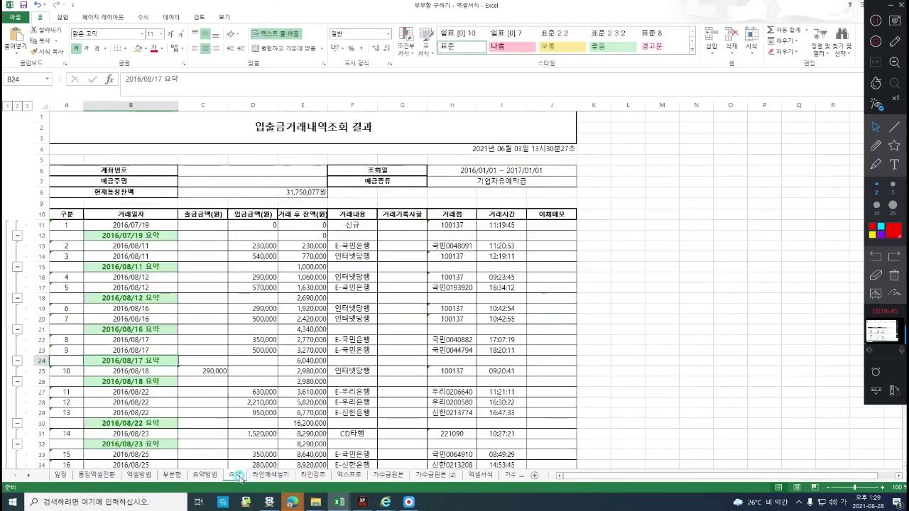
click(144, 238)
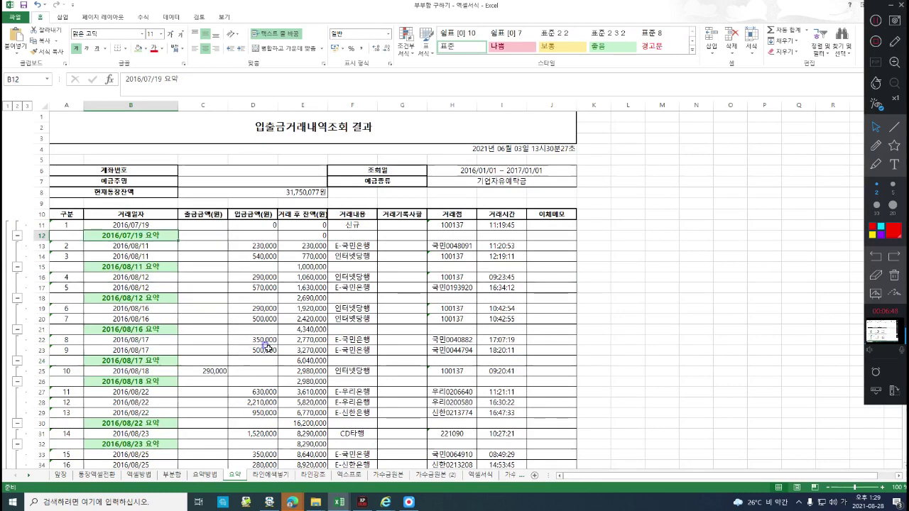
click(195, 237)
drag(382, 239, 575, 237)
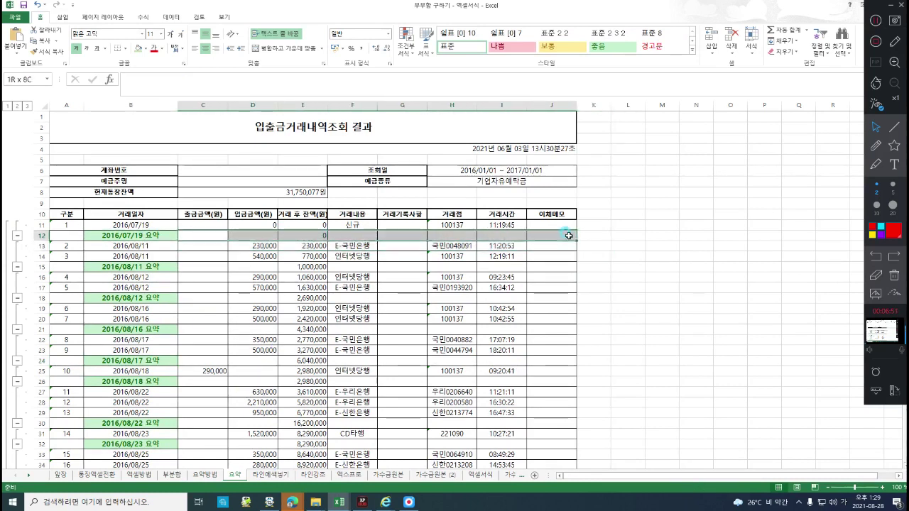
click(267, 476)
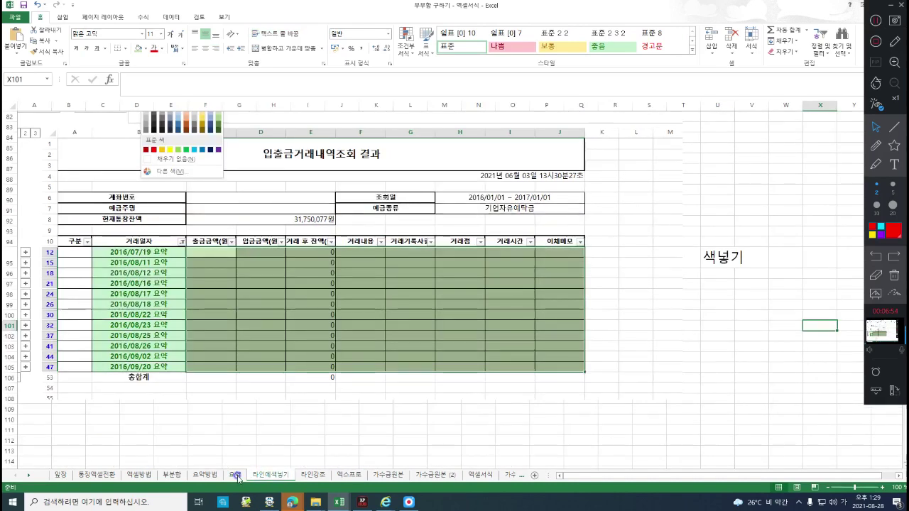
click(235, 476)
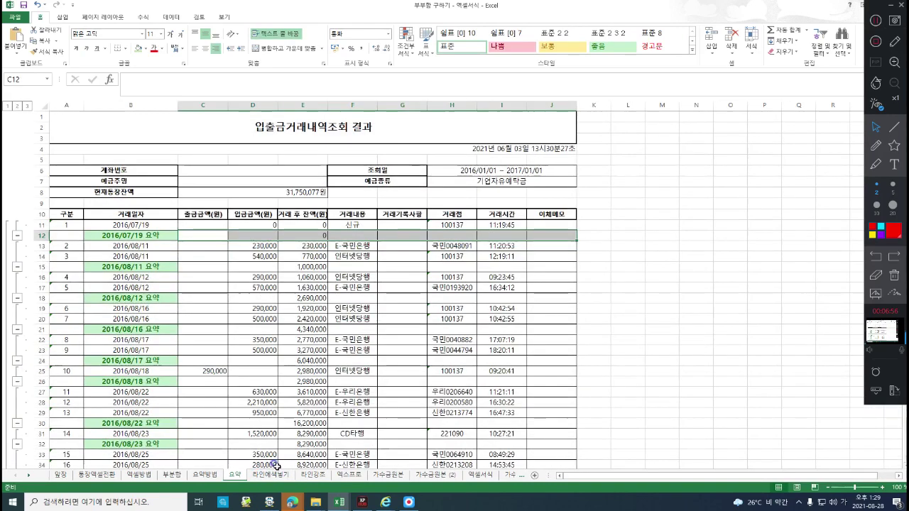
Step: Add filters to the 요약 sheet's header row 10, from 구분 to 이체메모
drag(64, 216, 563, 216)
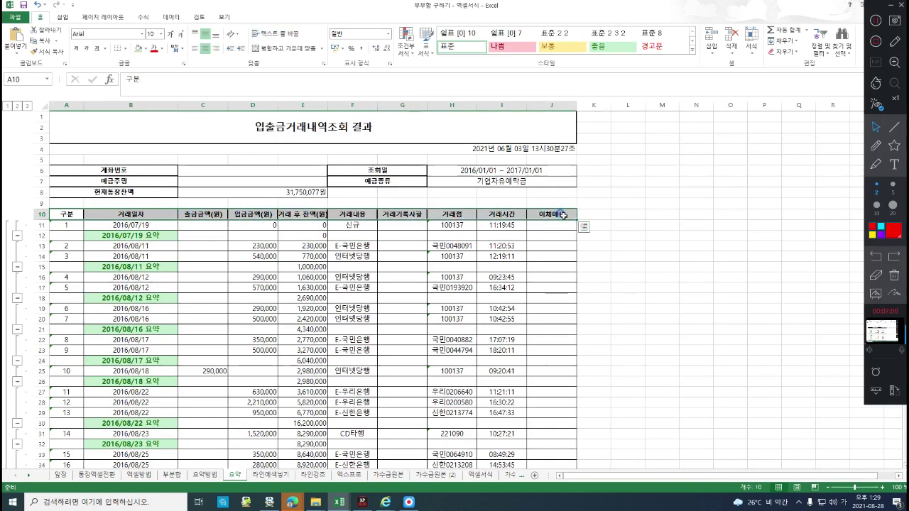
drag(66, 215, 560, 216)
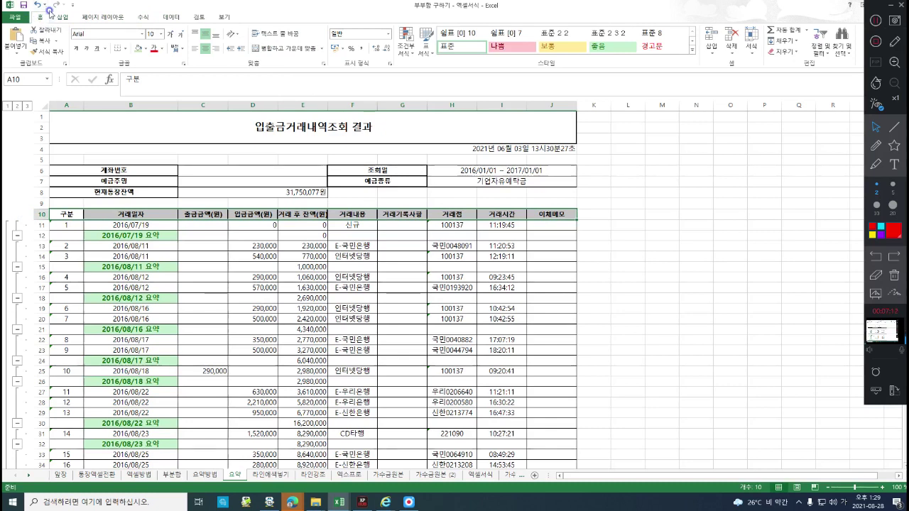
click(824, 57)
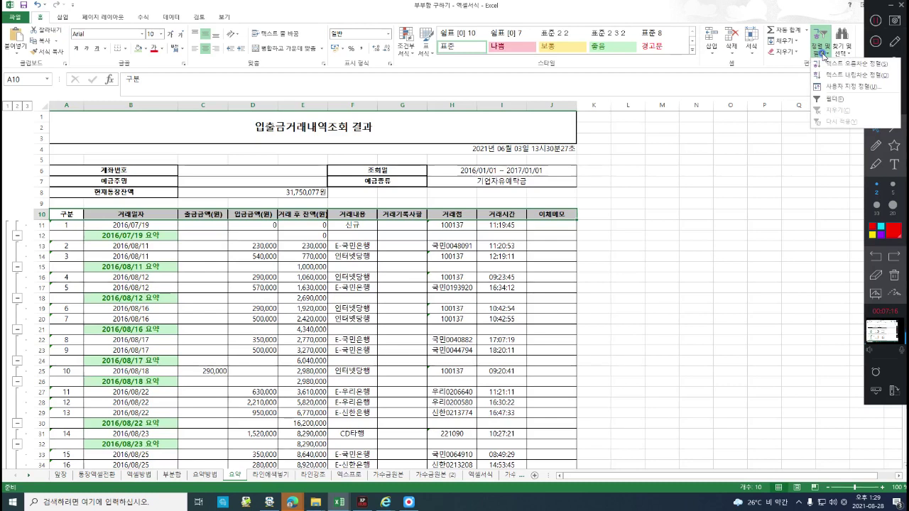
click(832, 99)
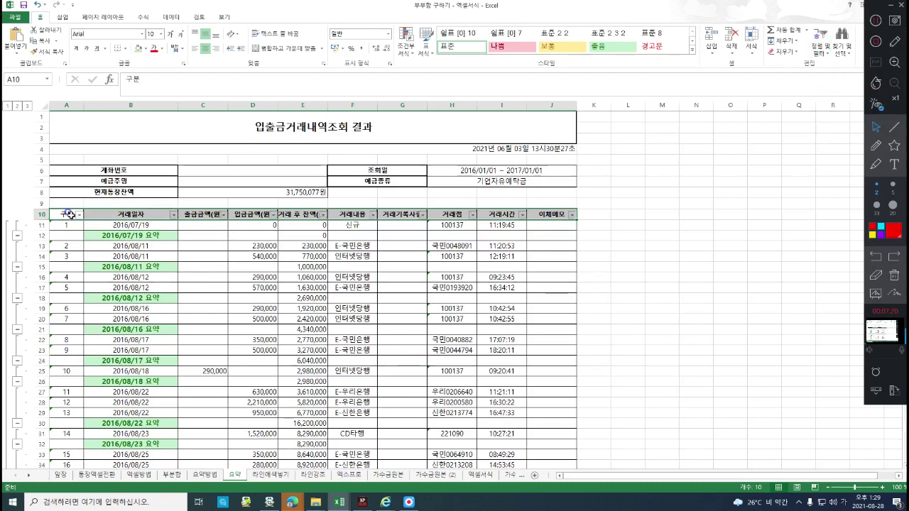
Step: Filter the 거래일자 column to the entries containing the text 요약
click(173, 215)
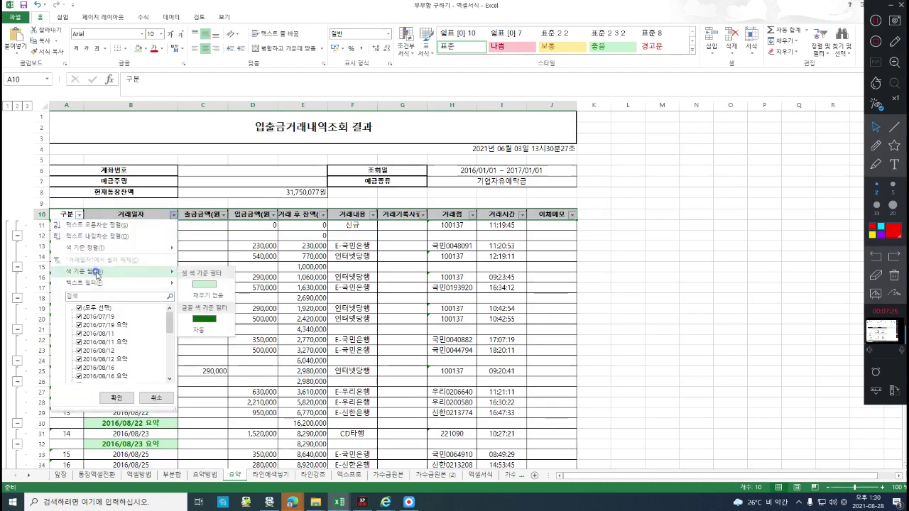
mouse_move(97, 284)
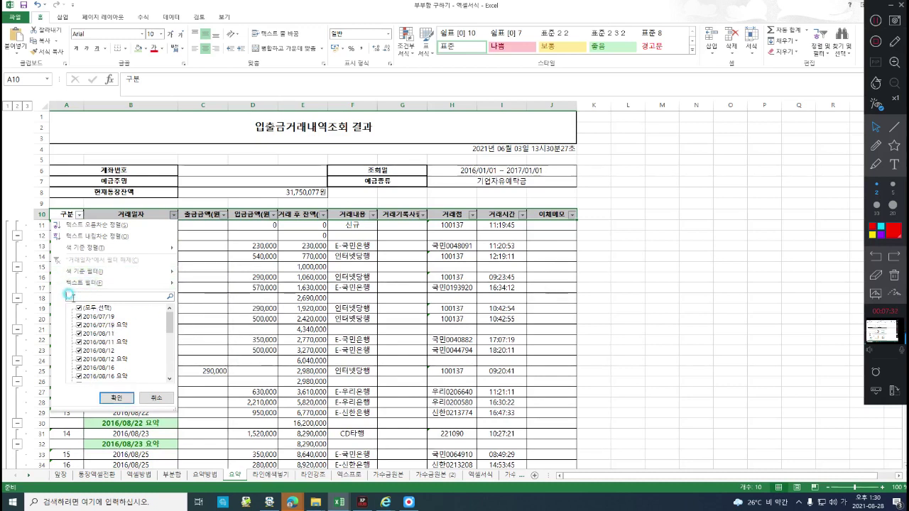
click(73, 297)
text(요약)
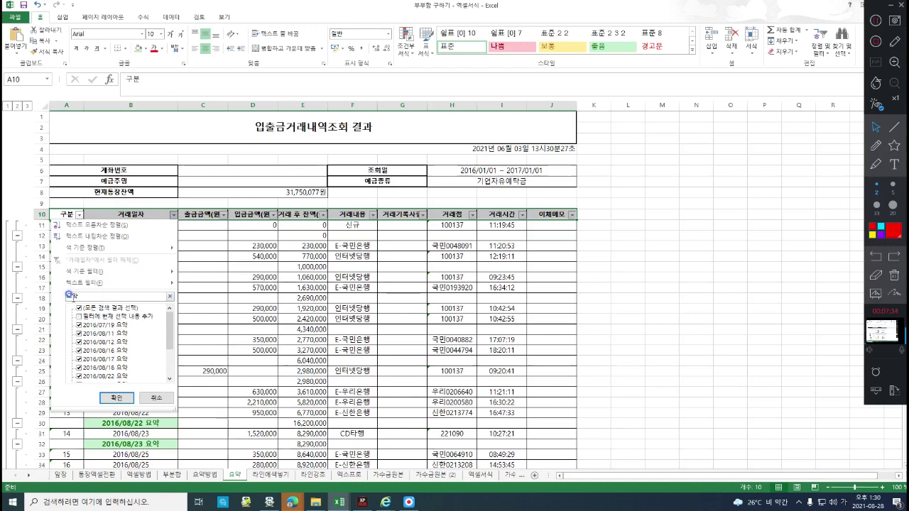
key(Return)
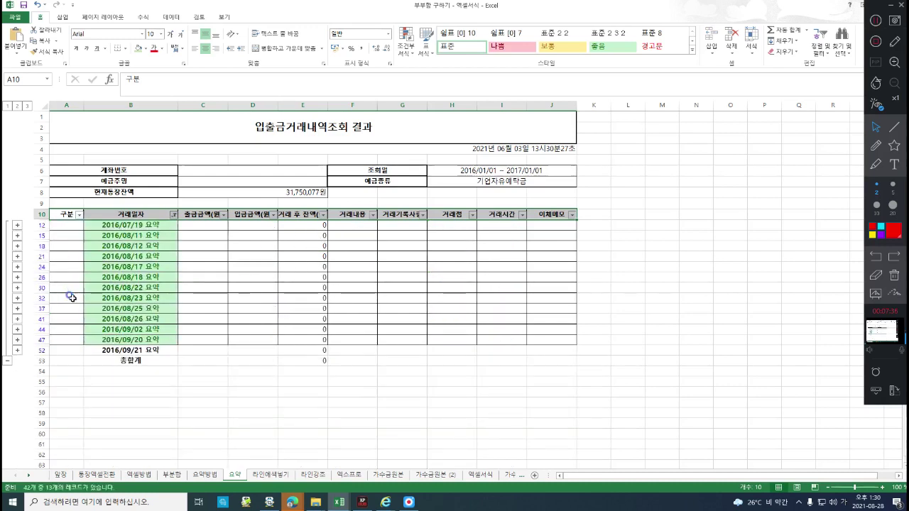
Step: Reselect all entries in the 거래일자 filter and filter the column by the light green cell color instead
click(174, 216)
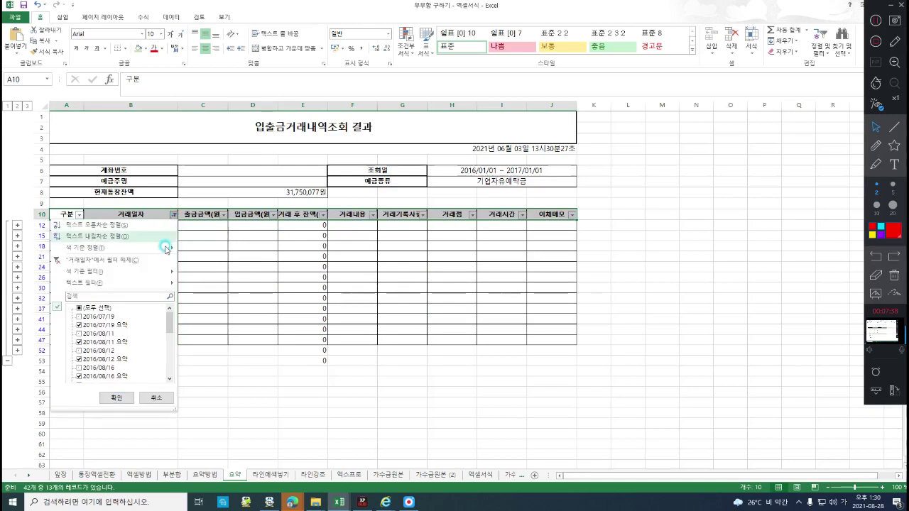
click(86, 308)
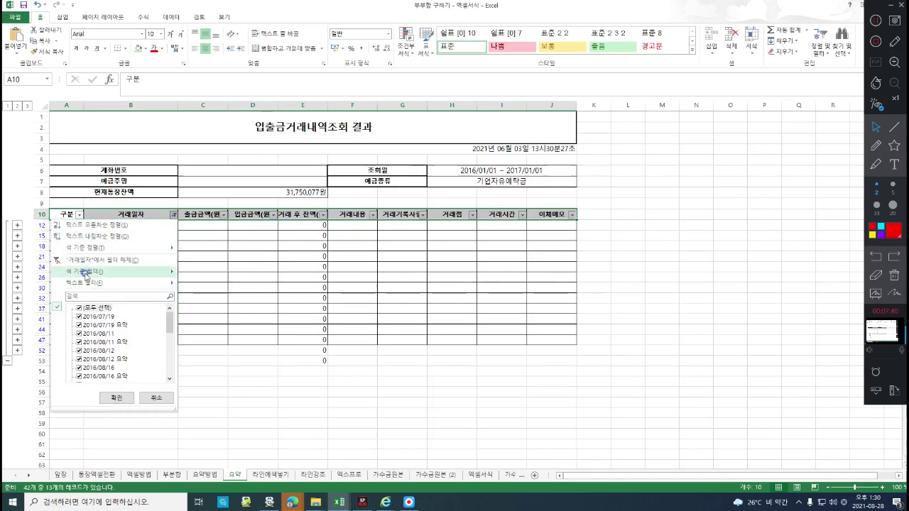
mouse_move(85, 274)
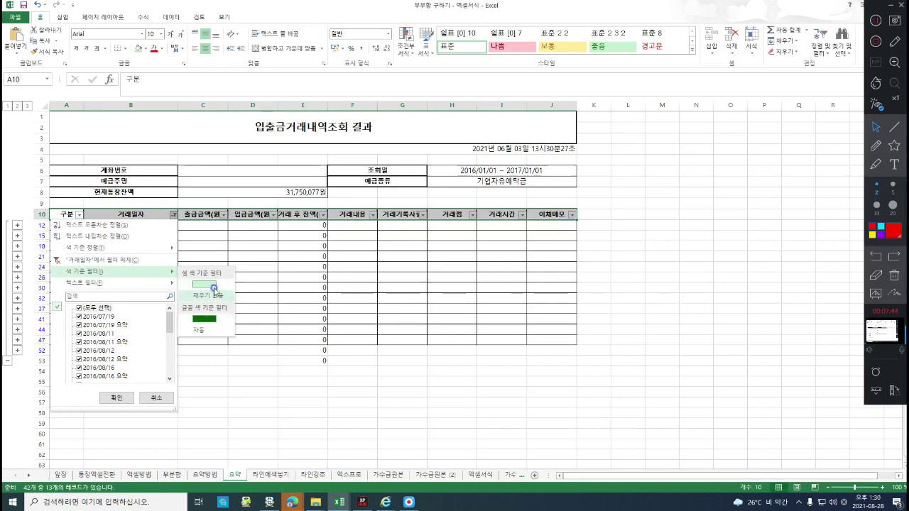
click(215, 285)
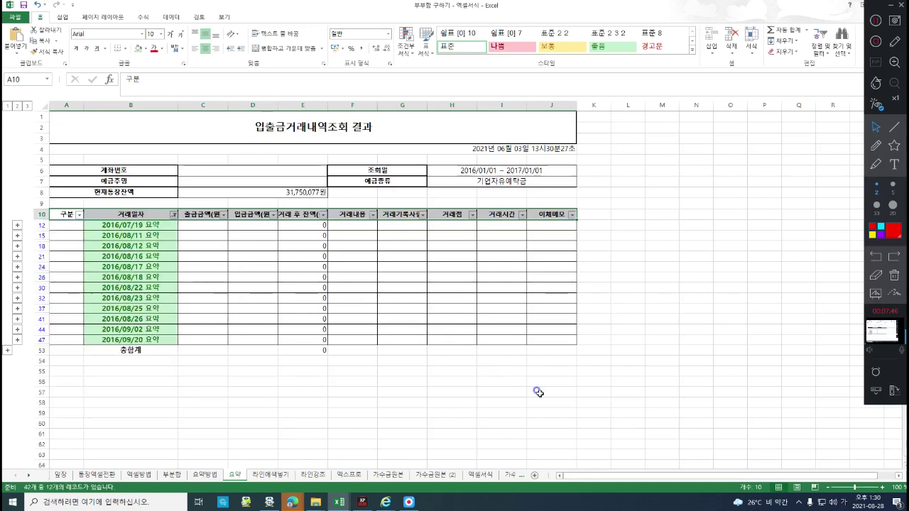
Step: Fill the filtered 요약 rows with light green from 출금금액 to 이체메모, rows 12 to 47
mouse_move(201, 220)
mouse_down()
mouse_move(567, 265)
mouse_move(575, 343)
mouse_up()
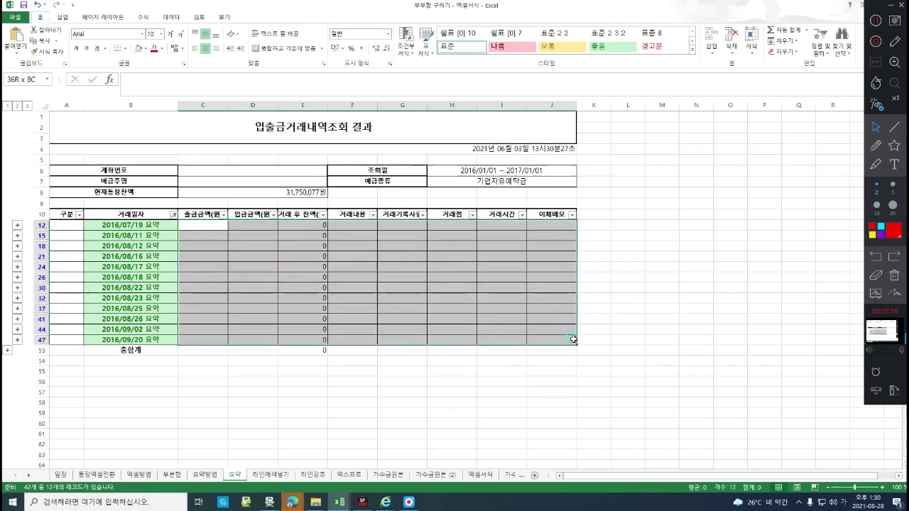
click(139, 48)
click(572, 361)
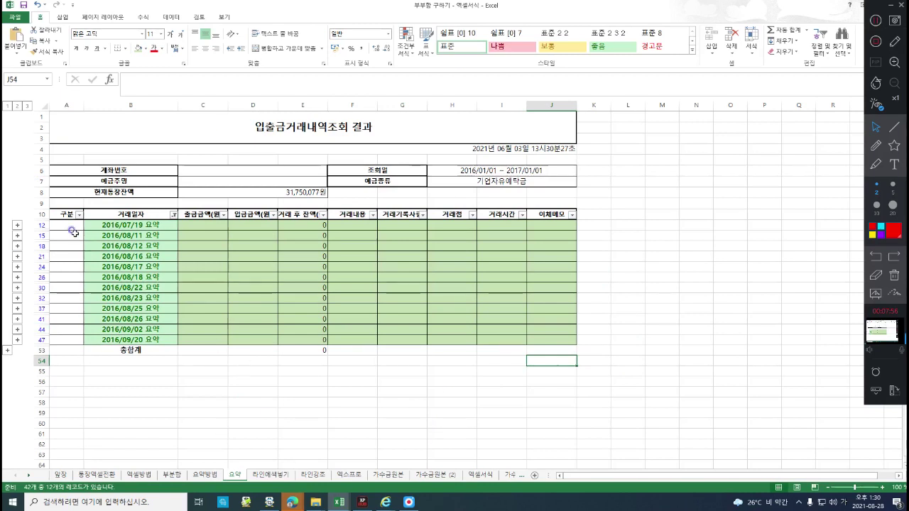
Step: Remove the filters from header row 10 and check the green 요약 rows across the table down to 총합계
drag(57, 214, 572, 214)
click(837, 52)
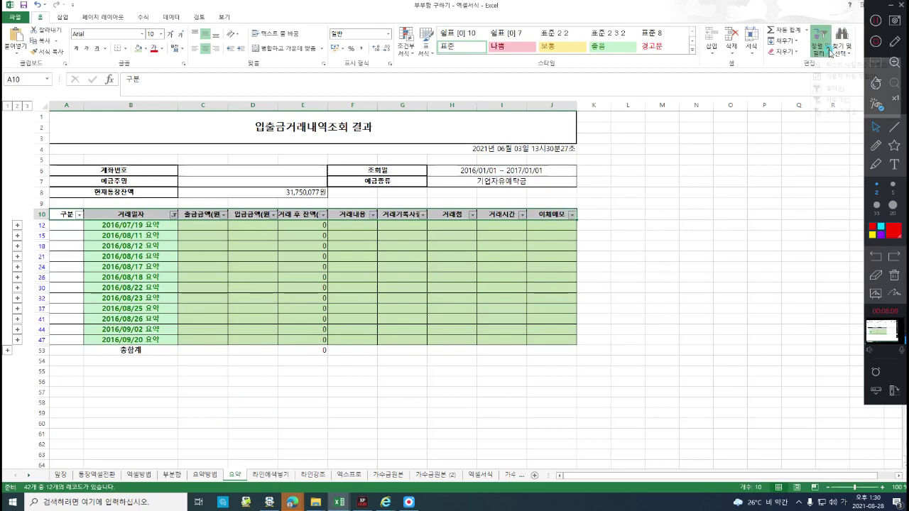
click(836, 101)
drag(108, 235, 605, 235)
drag(100, 261, 572, 267)
click(674, 276)
scroll(574, 297, down, 5)
scroll(432, 296, down, 6)
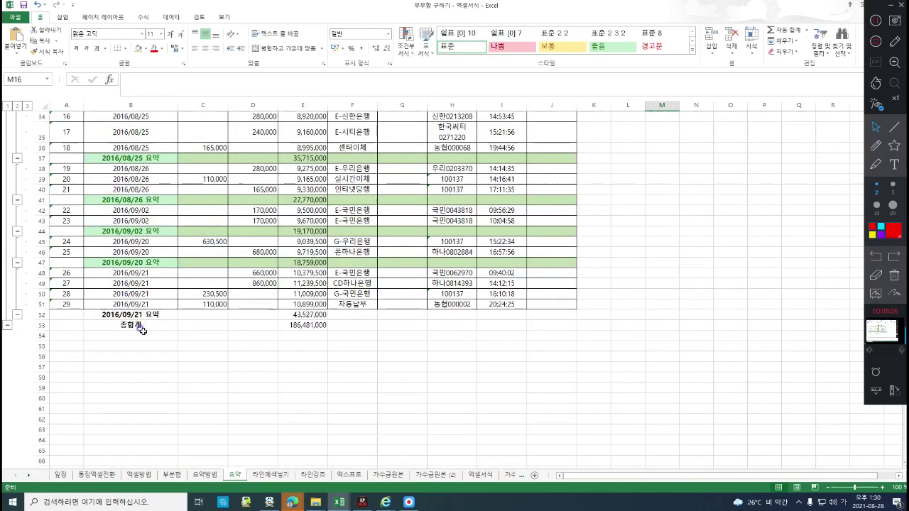
Step: Open the 라인에색넣기 sheet and review the pictured instructions for filtering by cell color and filling the filtered rows
click(280, 474)
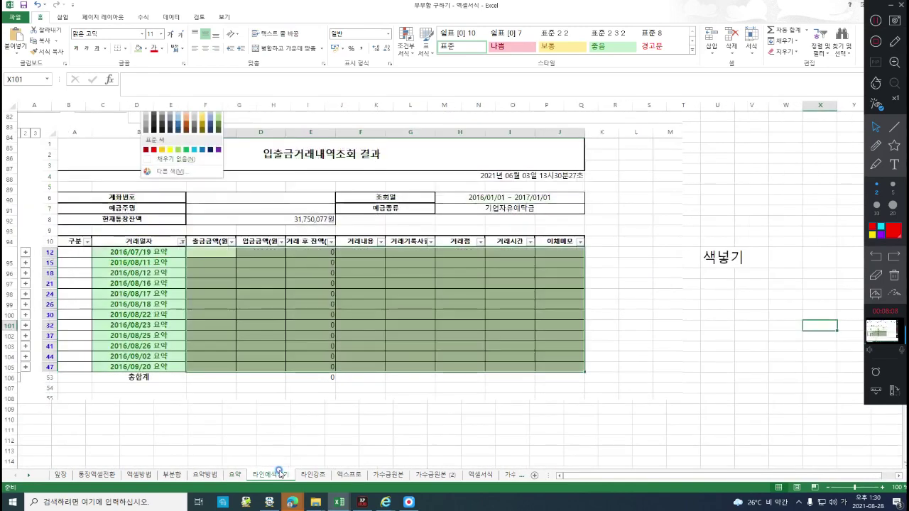
click(225, 318)
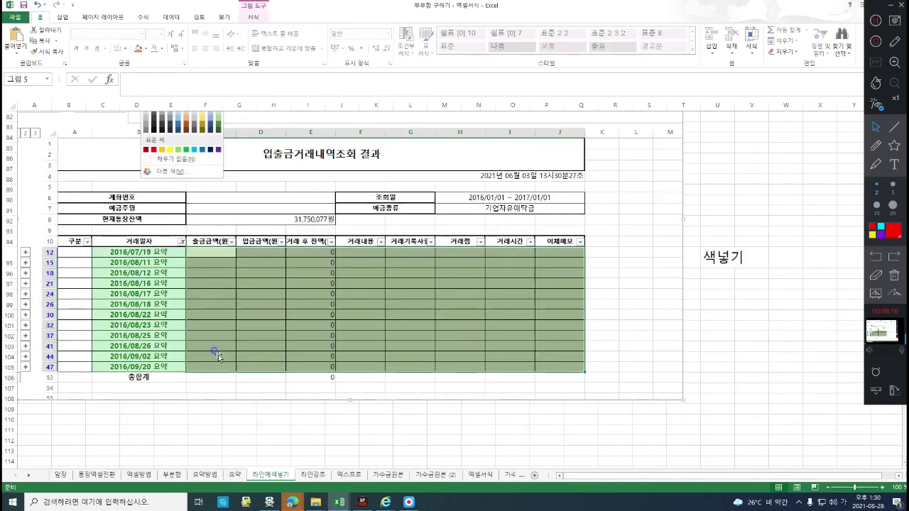
scroll(240, 368, up, 9)
scroll(272, 280, up, 18)
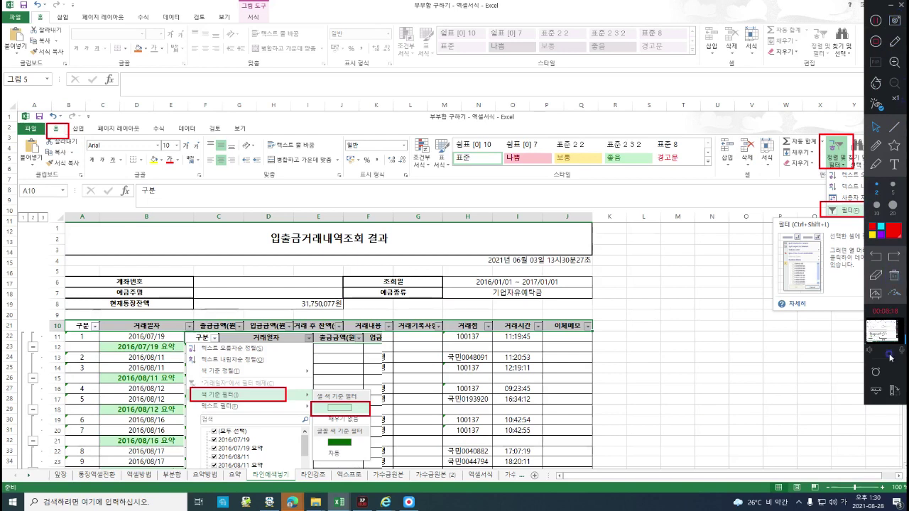
click(893, 391)
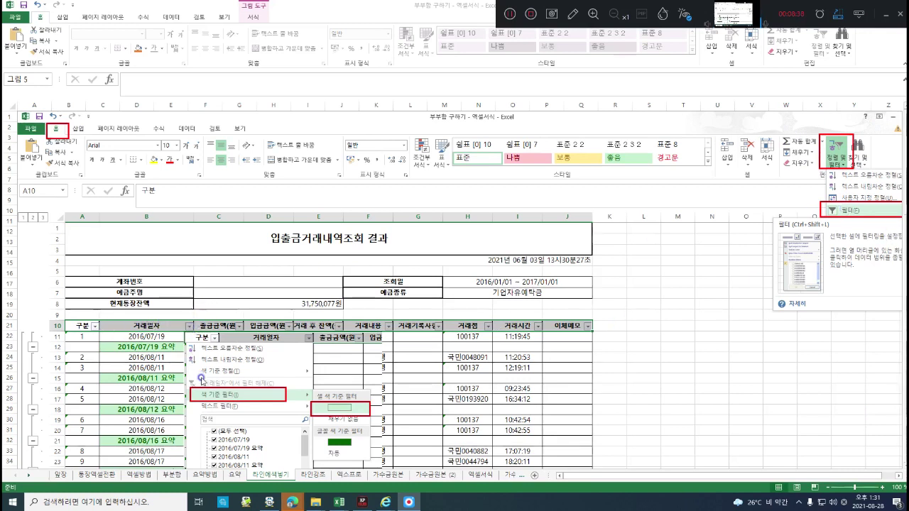
scroll(322, 383, down, 1)
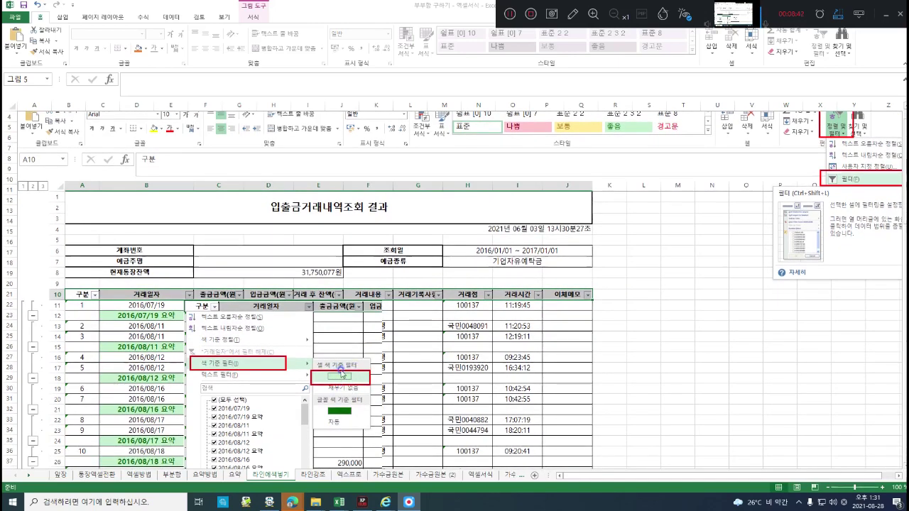
scroll(341, 371, down, 13)
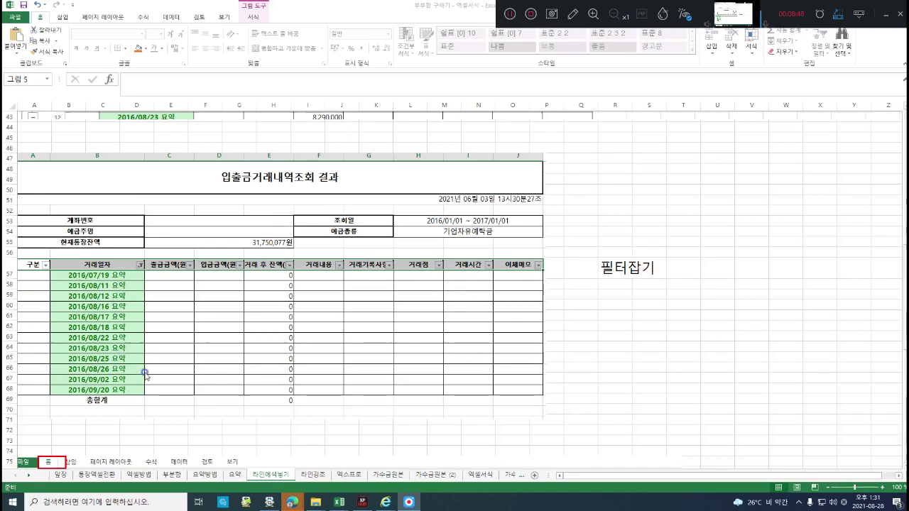
scroll(185, 338, down, 7)
scroll(198, 330, down, 1)
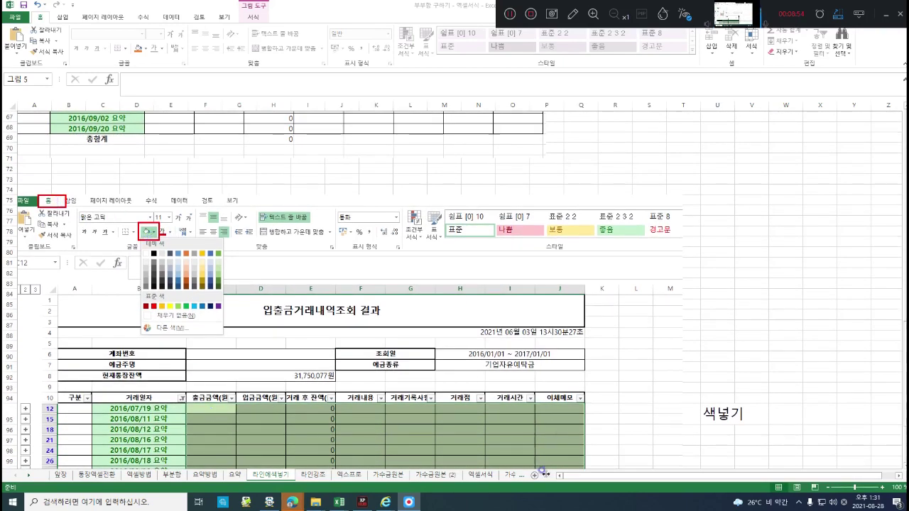
scroll(427, 377, down, 2)
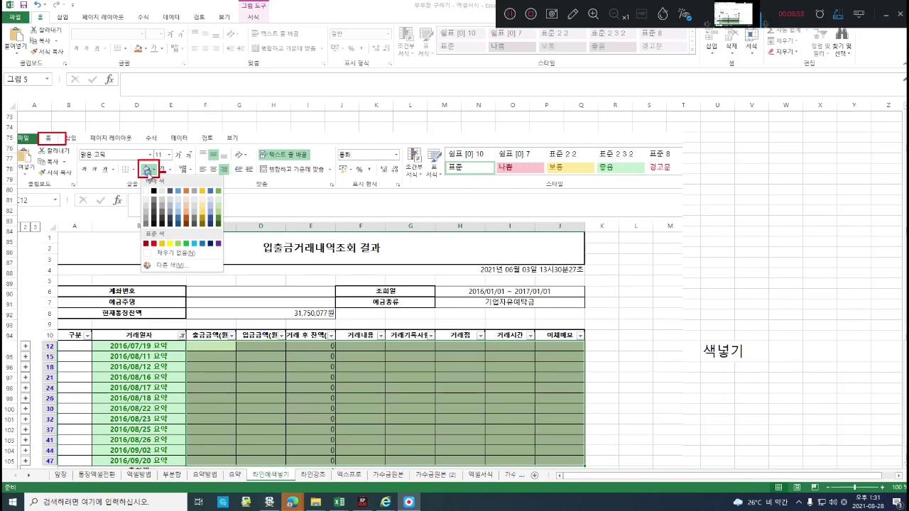
scroll(219, 368, down, 4)
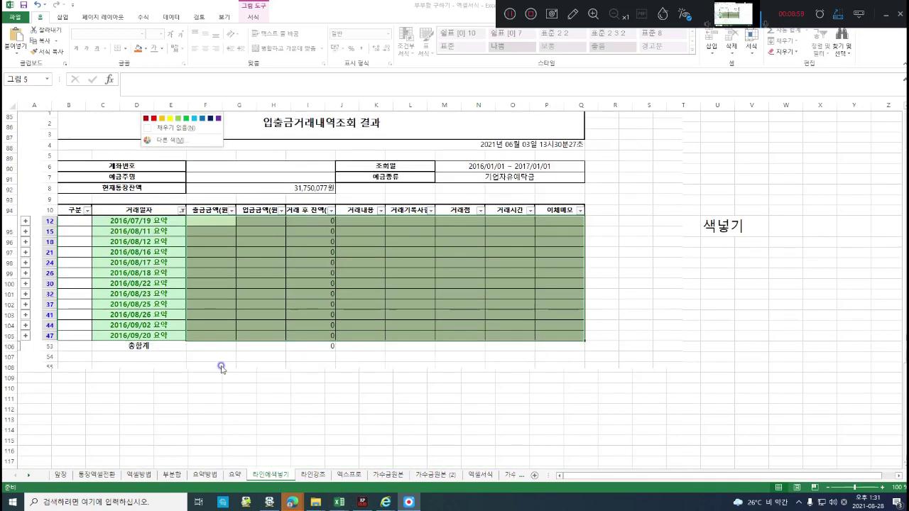
Step: Open the 라인강조 sheet and examine its colored 요약 rows from the header down to 총합계
click(313, 475)
scroll(375, 397, up, 9)
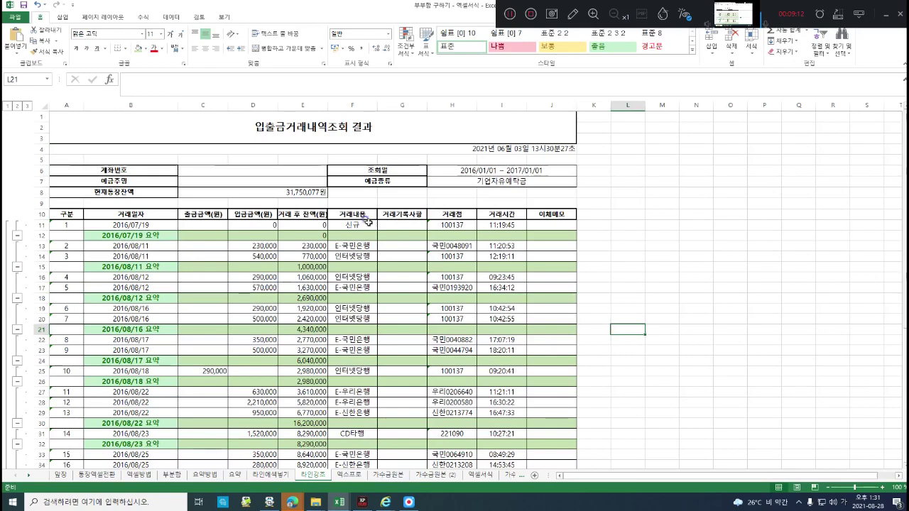
scroll(397, 215, down, 4)
scroll(397, 215, down, 4)
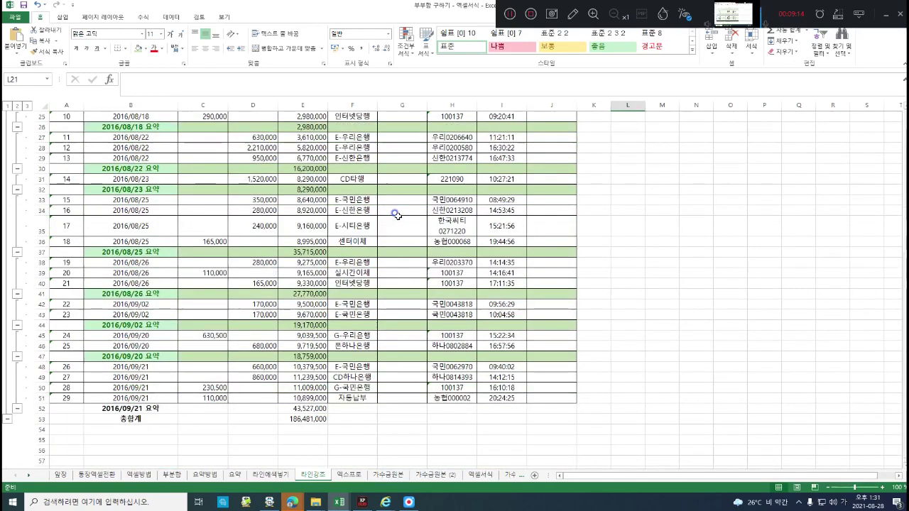